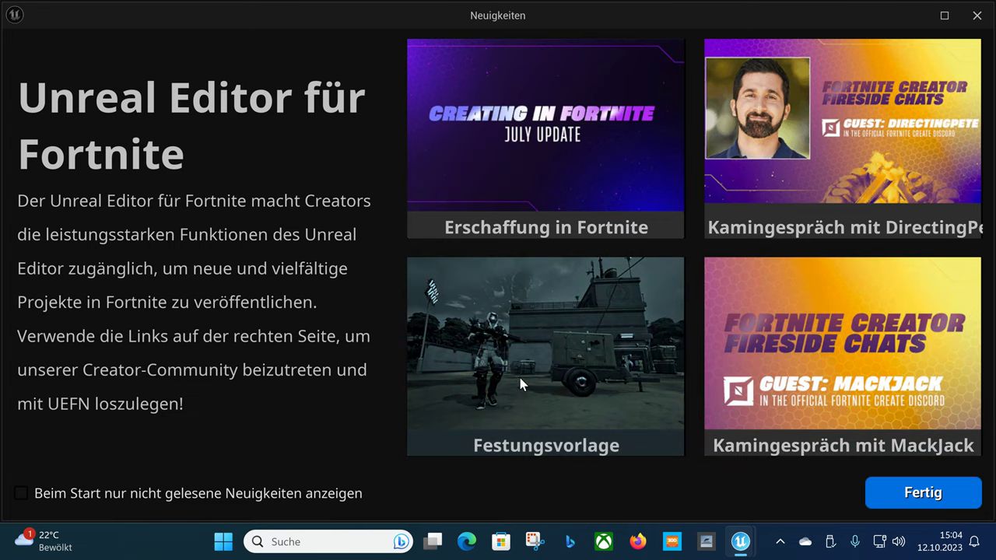
Read the Festungsvorlage forum post, then minimize Edge and dismiss the UEFN Neuigkeiten dialog
left_click(520, 378)
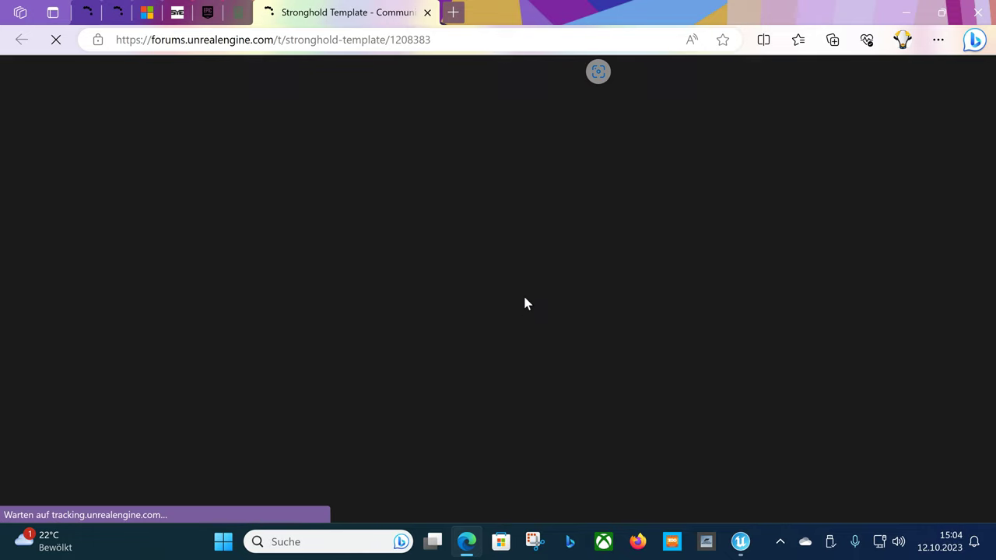
scroll(656, 254, "down", 2)
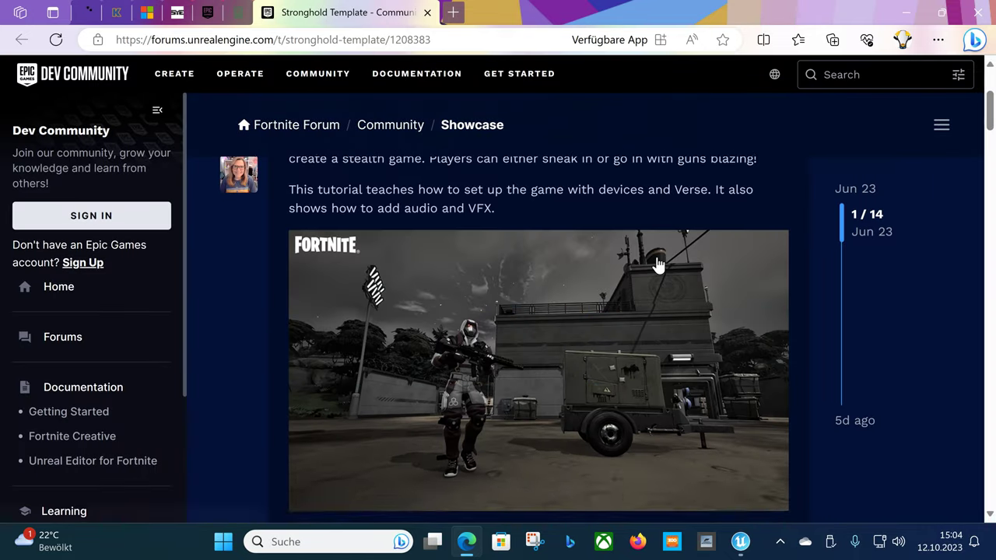
scroll(657, 255, "down", 2)
scroll(657, 265, "down", 2)
scroll(658, 254, "down", 2)
scroll(678, 223, "down", 1)
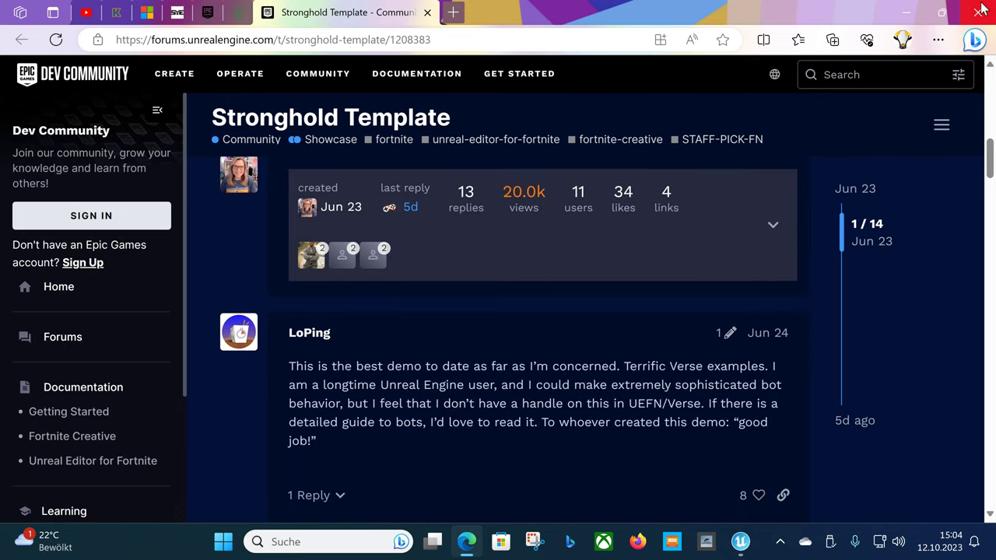
left_click(903, 16)
left_click(885, 499)
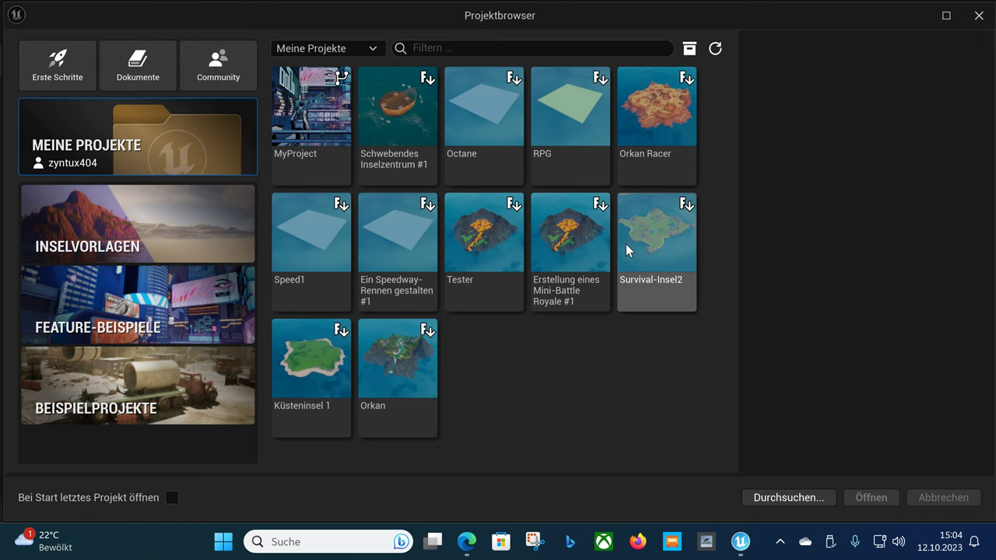
Preview the Mini-Battle Royale #1 and MyProject tiles, then show the Inselvorlagen category
left_click(573, 244)
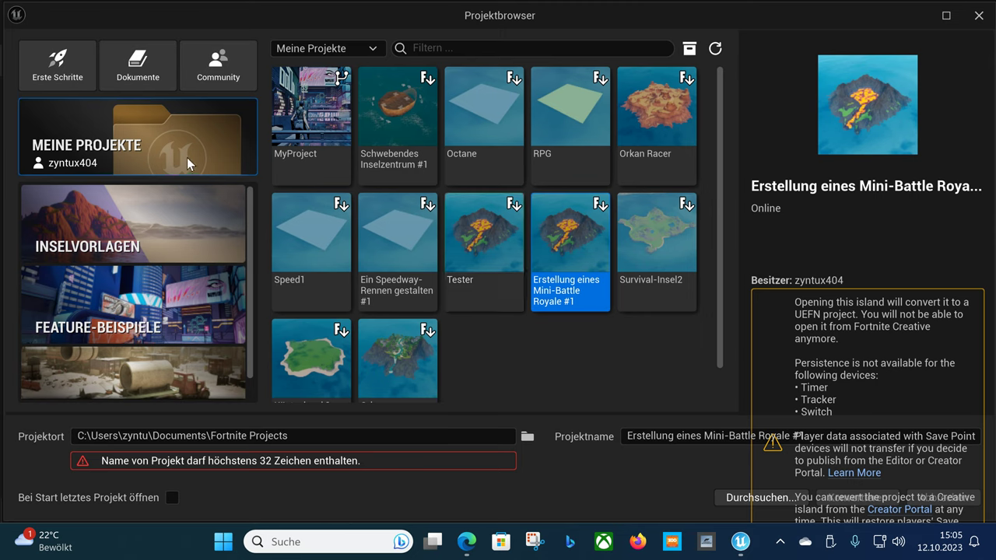
left_click(316, 136)
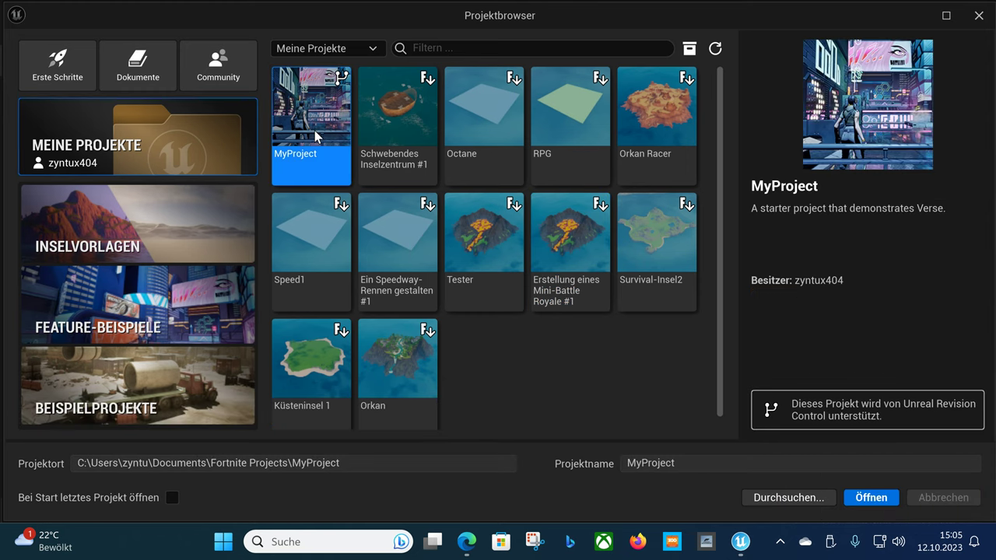
left_click(164, 228)
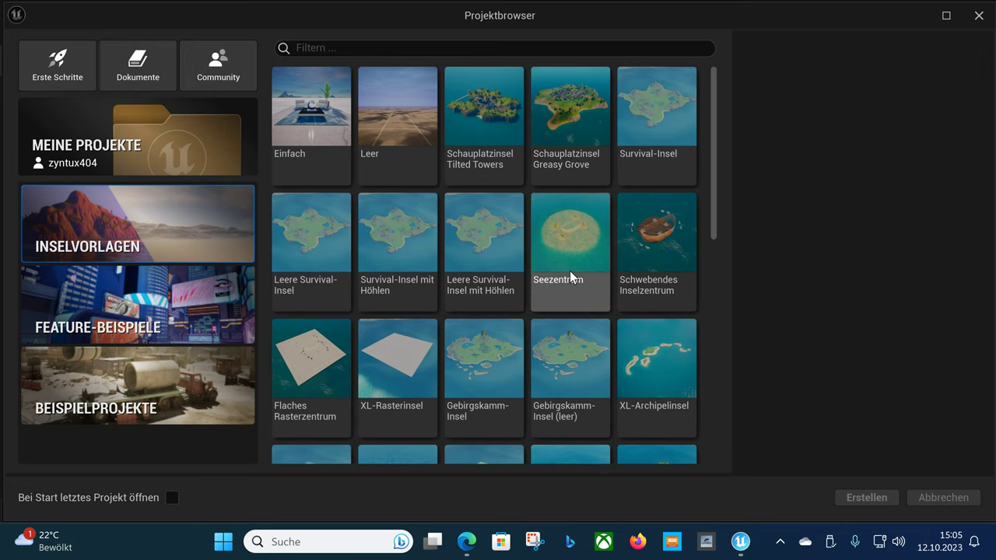
Browse the island templates and pick Küsteninsel after trying Hufeiseninsel
scroll(464, 279, "down", 1)
scroll(460, 283, "down", 2)
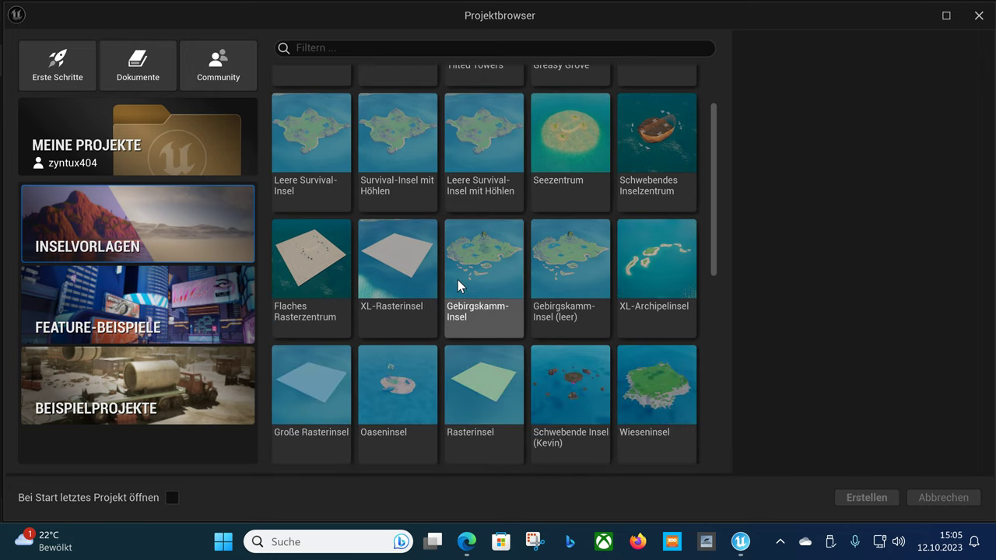
scroll(456, 290, "down", 2)
scroll(457, 290, "down", 1)
scroll(472, 283, "down", 2)
scroll(484, 295, "down", 4)
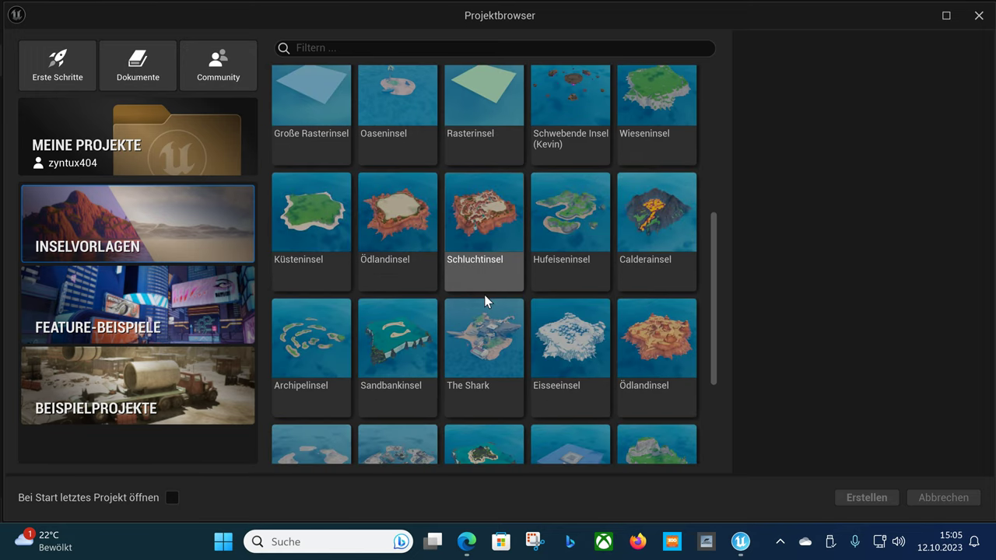
scroll(506, 305, "up", 2)
left_click(580, 300)
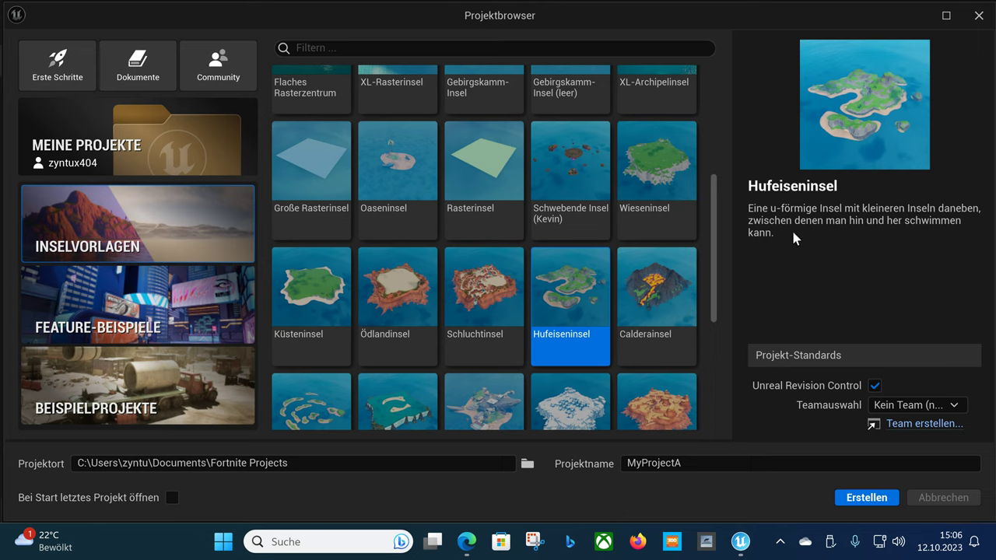
left_click(295, 297)
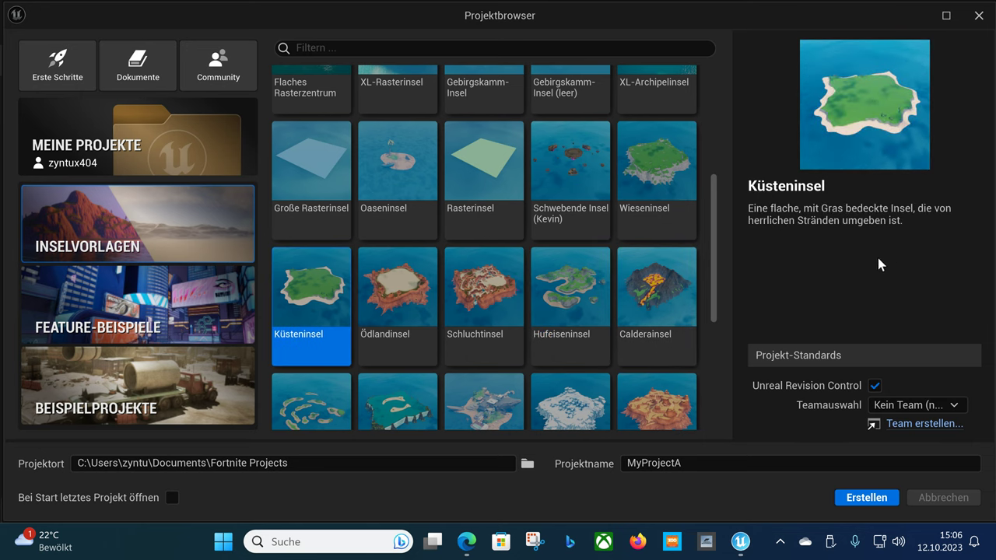
Keep the project without a team and go to the Team erstellen page
left_click(914, 406)
left_click(925, 296)
left_click(942, 425)
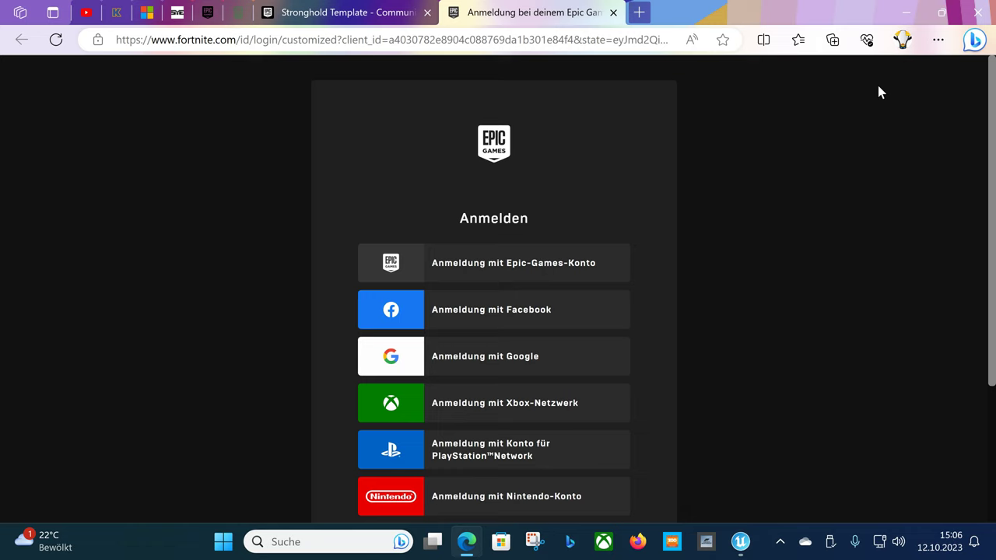
Switch from the Epic Games sign-in page back to the UEFN Projektbrowser with Alt+Tab
key("alt+Tab")
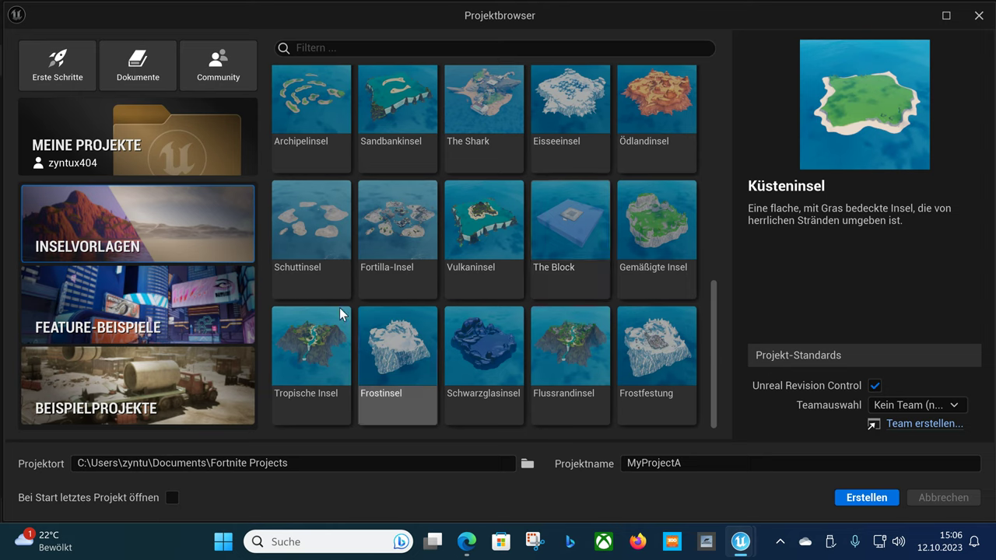
Browse Feature-Beispiele and Beispielprojekte, select Deserted: Domination, and open the Erste Schritte guide
scroll(651, 253, "up", 5)
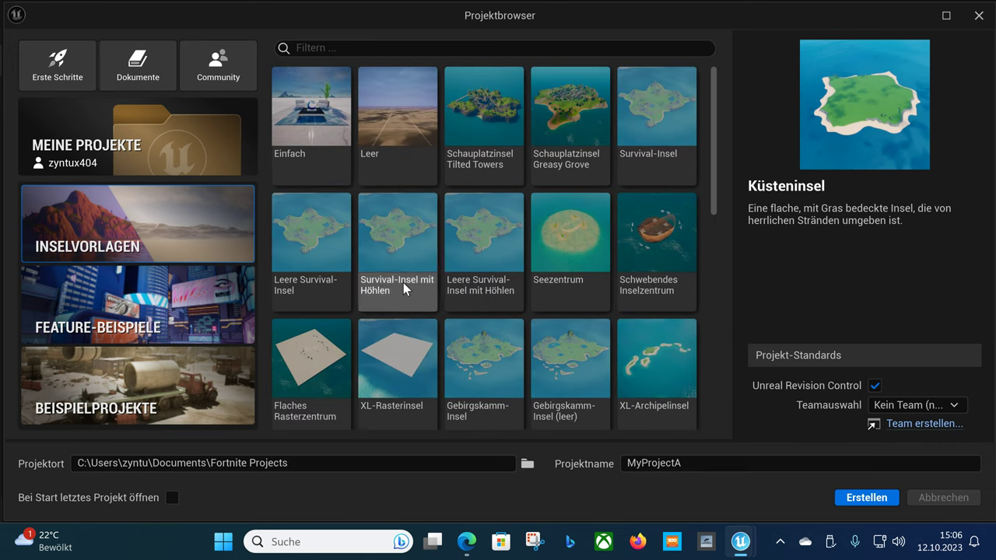
left_click(174, 284)
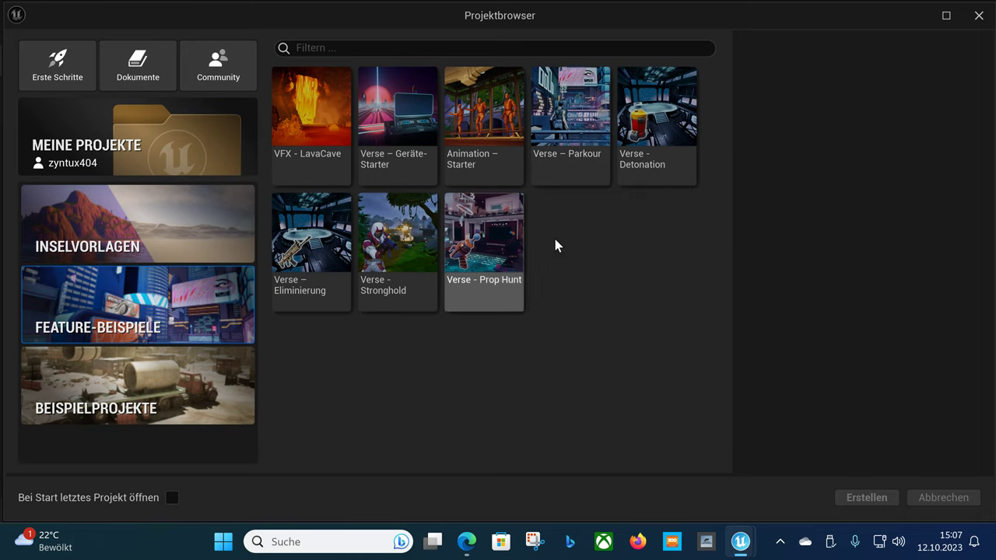
left_click(224, 358)
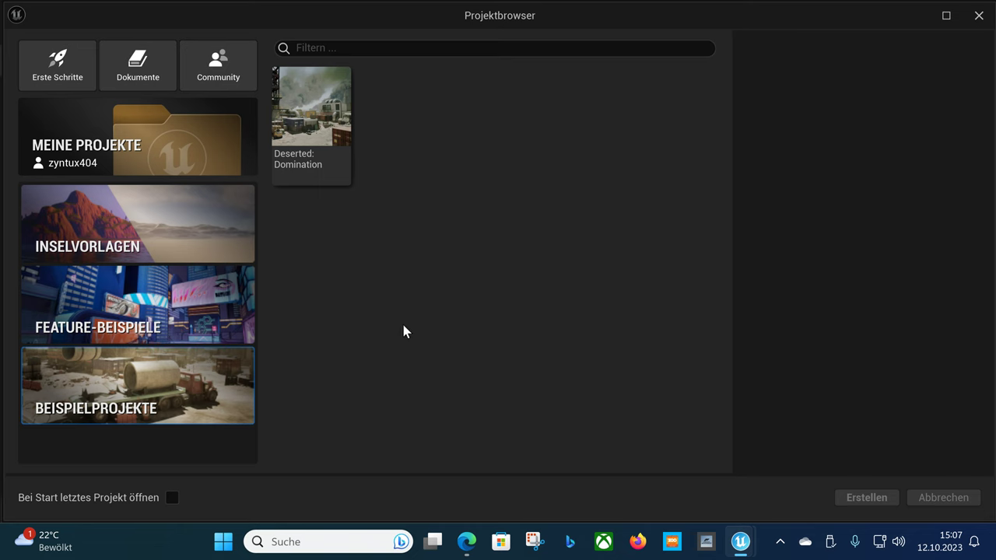
left_click(342, 128)
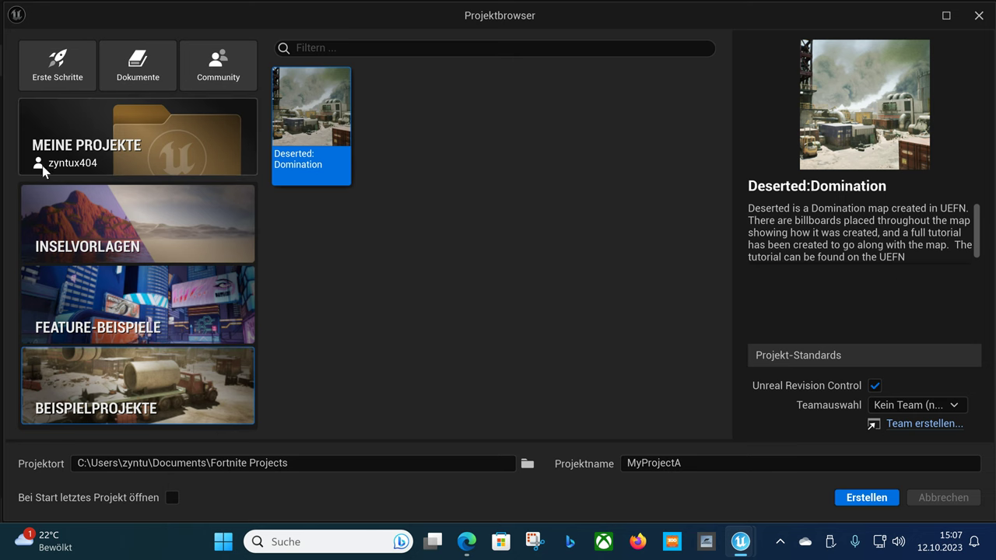
left_click(48, 87)
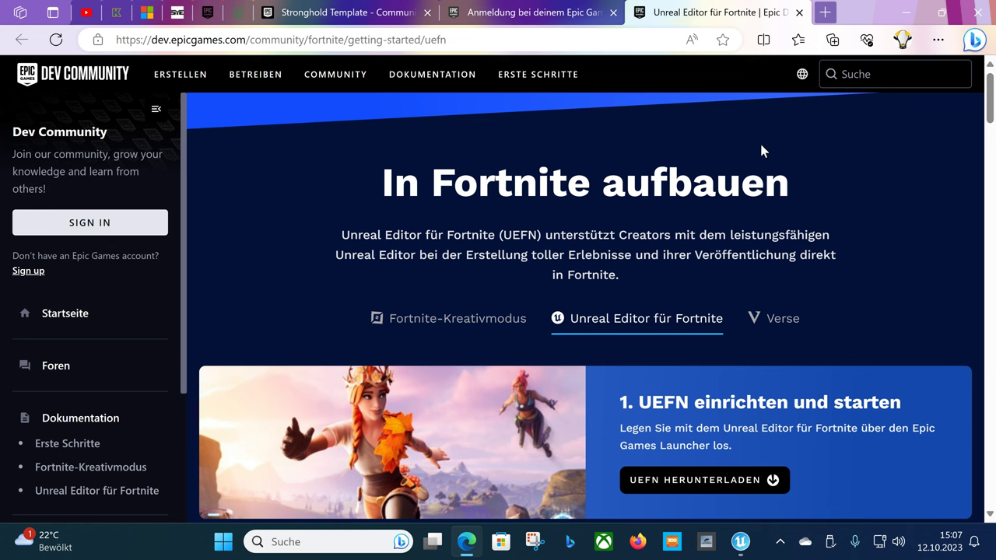
Read through the 'In Fortnite aufbauen' getting-started page
scroll(856, 181, "down", 2)
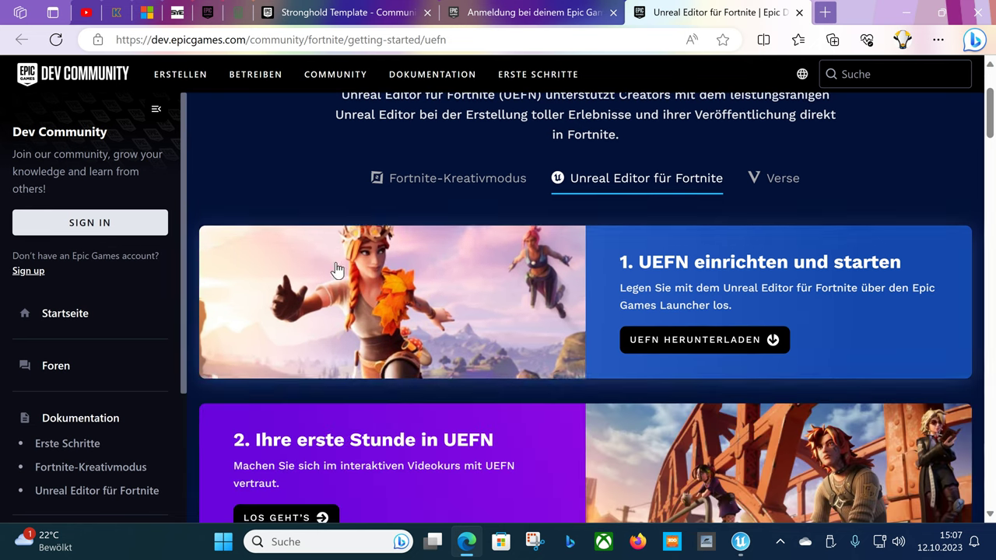
scroll(496, 254, "down", 1)
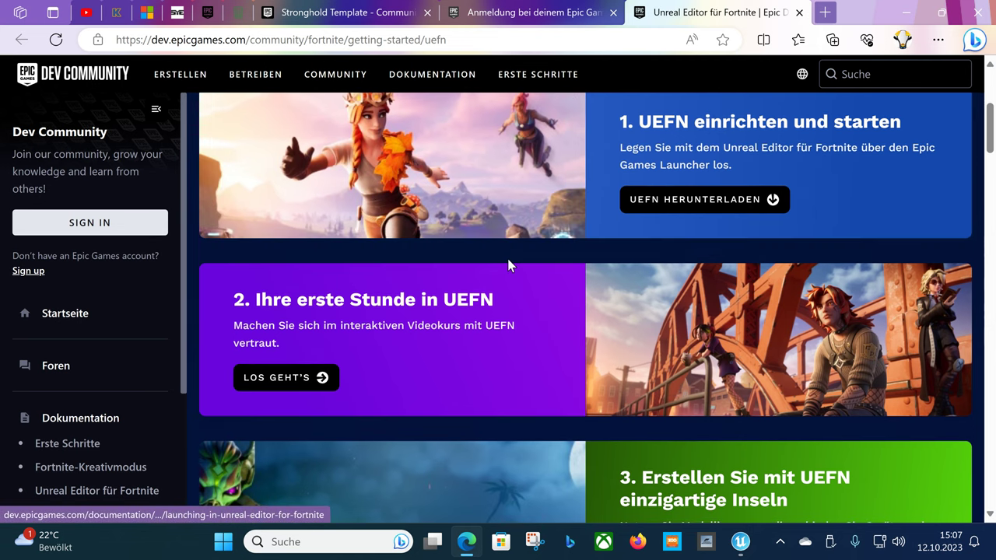
scroll(549, 260, "down", 1)
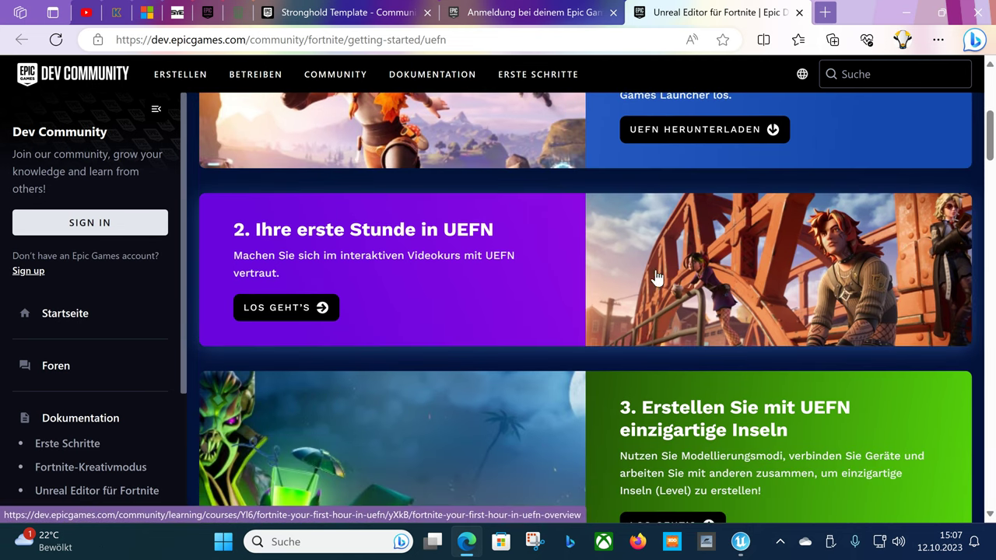
scroll(650, 300, "up", 2)
scroll(645, 288, "down", 3)
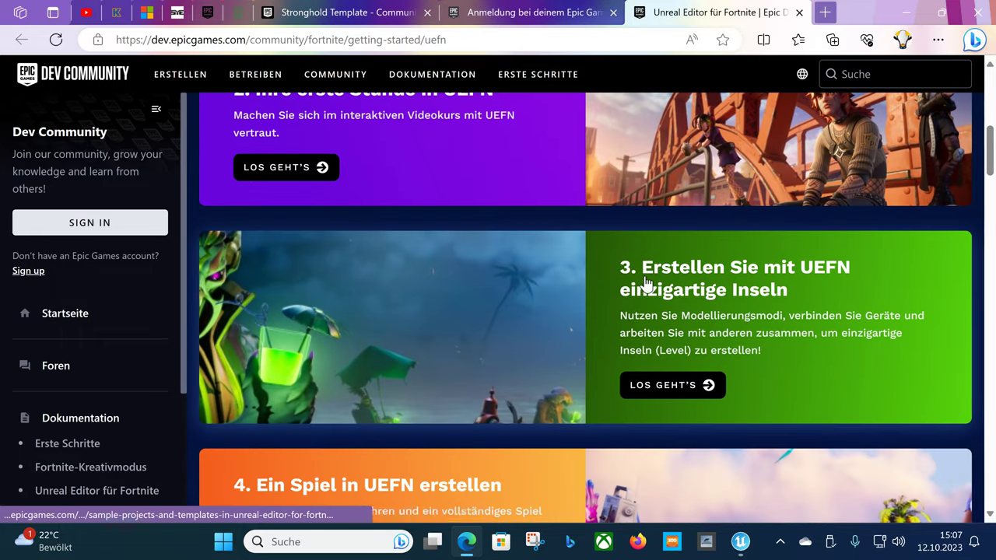
scroll(611, 294, "down", 2)
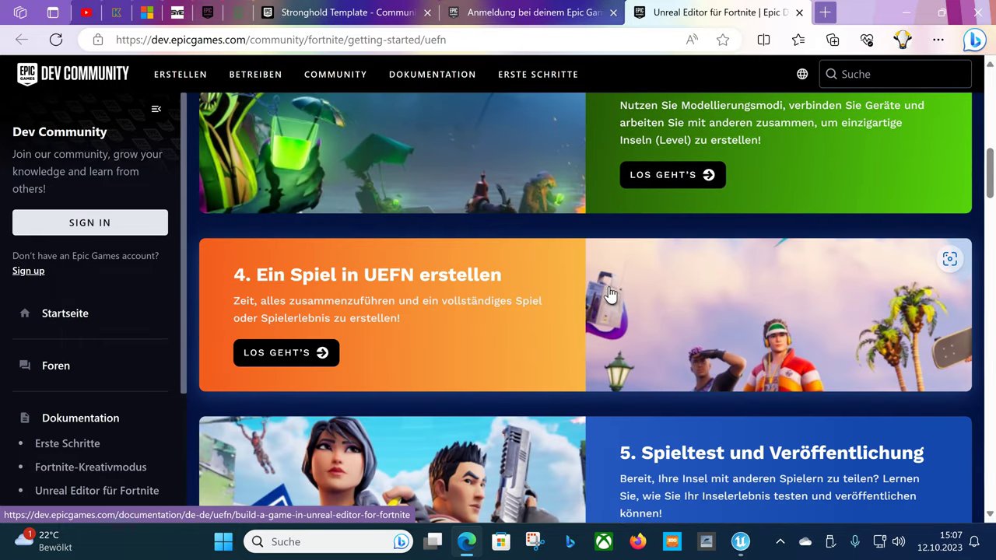
scroll(615, 292, "down", 3)
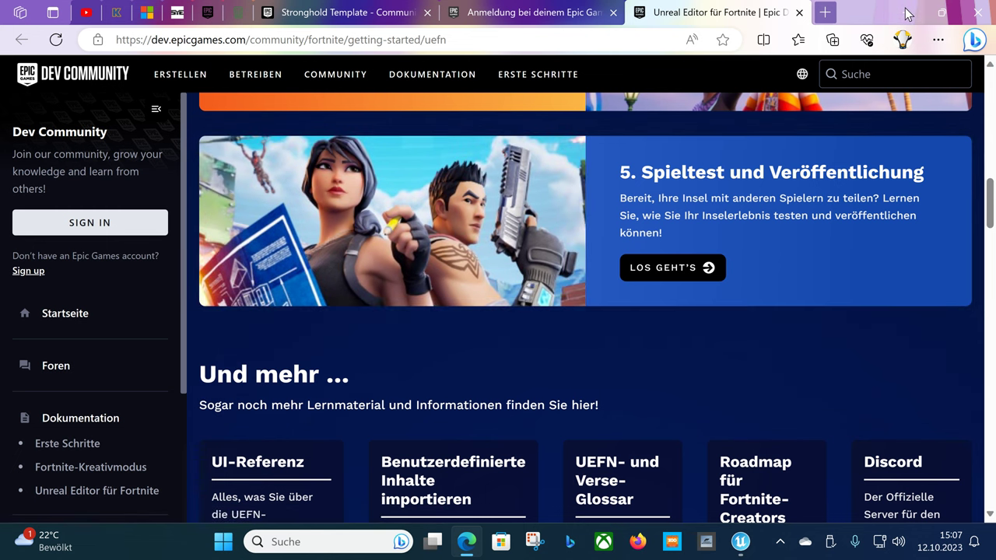
Read 'Testen deiner Insel' down to 'Spiel starten', then minimize Edge
left_click(643, 267)
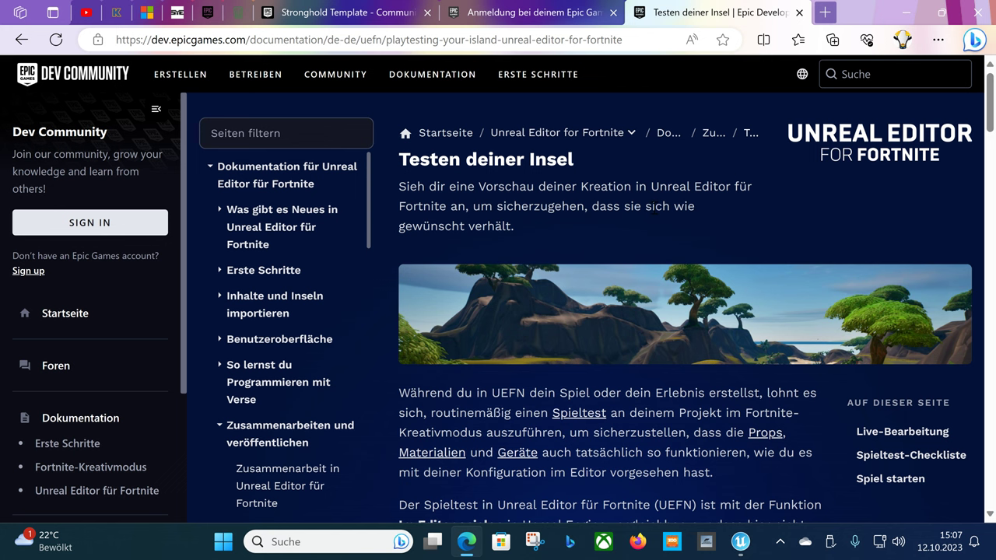
scroll(657, 232, "down", 5)
scroll(584, 299, "down", 5)
scroll(651, 300, "down", 3)
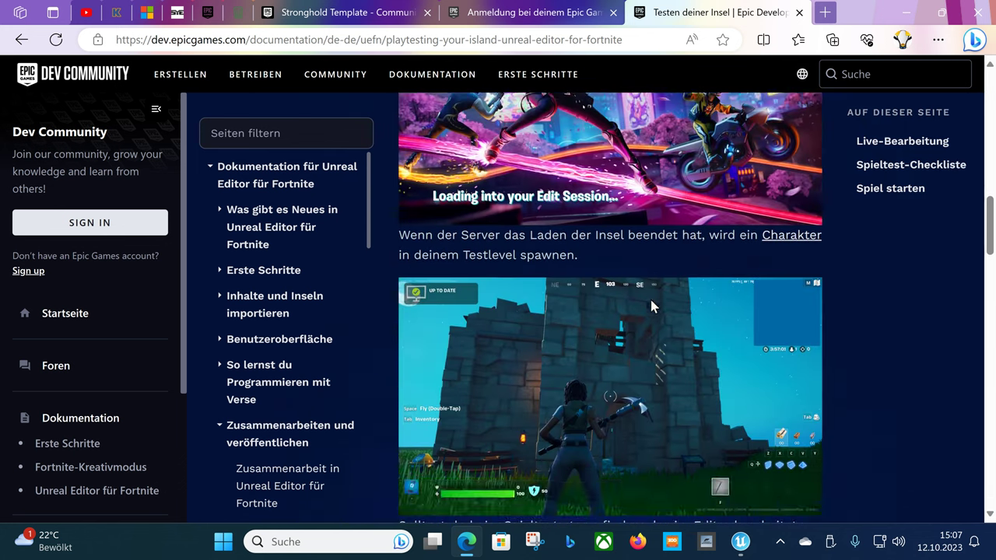
scroll(650, 299, "down", 5)
scroll(693, 321, "down", 5)
scroll(729, 322, "down", 5)
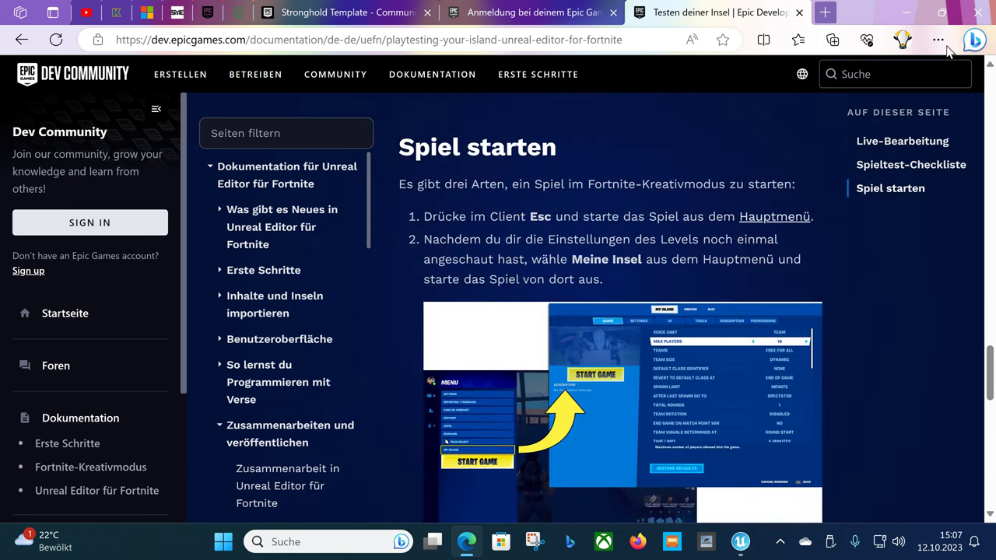
left_click(905, 12)
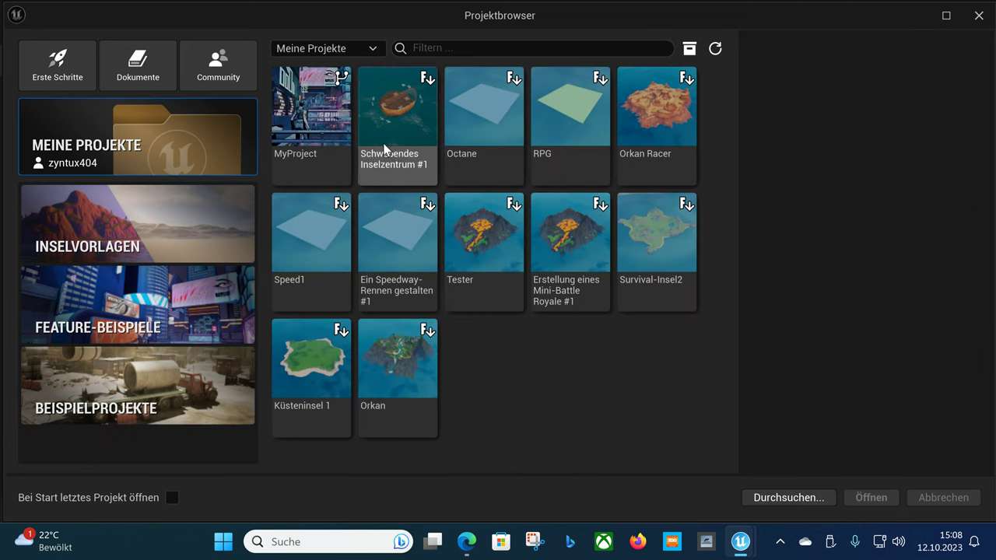
Glance at Feature-Beispiele, then select MyProject under Meine Projekte and open it
left_click(320, 114)
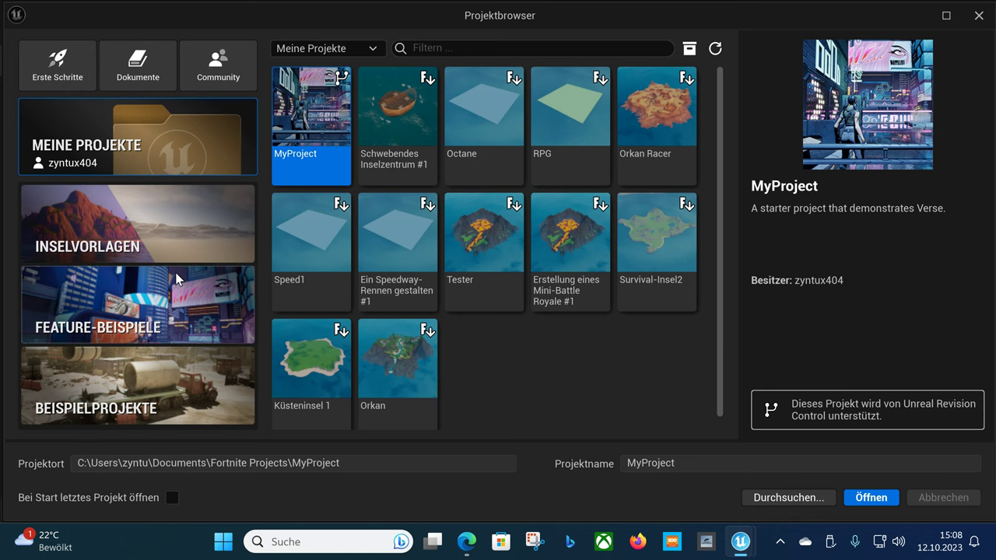
left_click(117, 308)
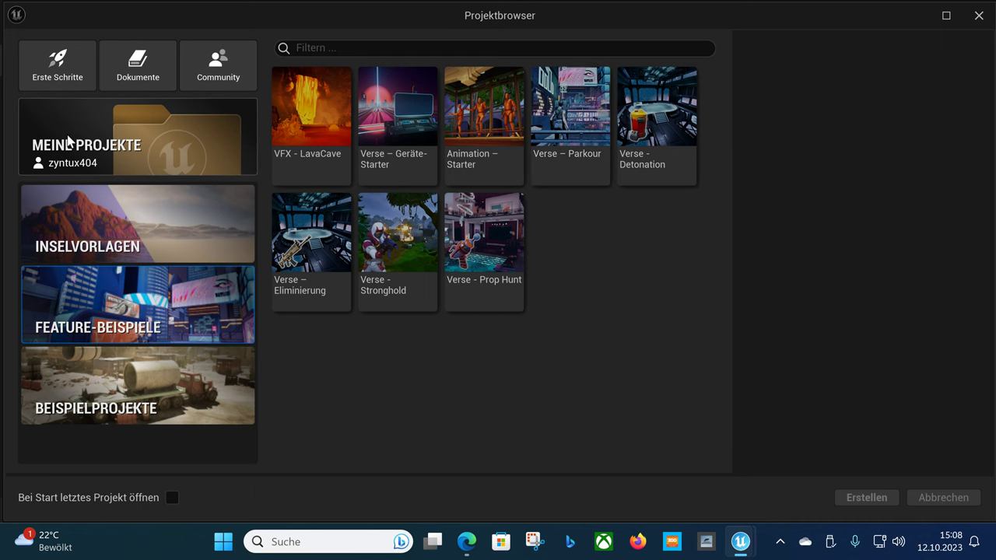
left_click(121, 160)
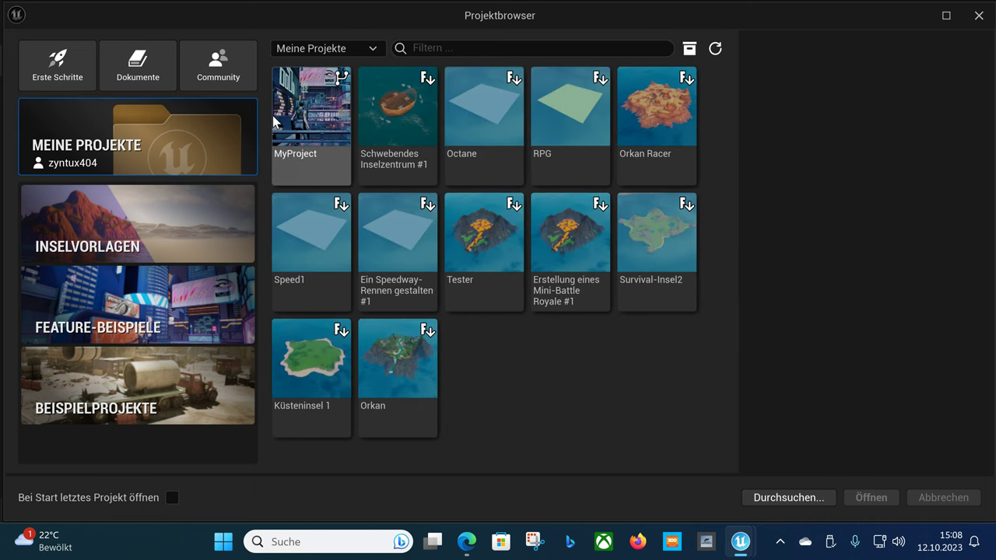
left_click(876, 499)
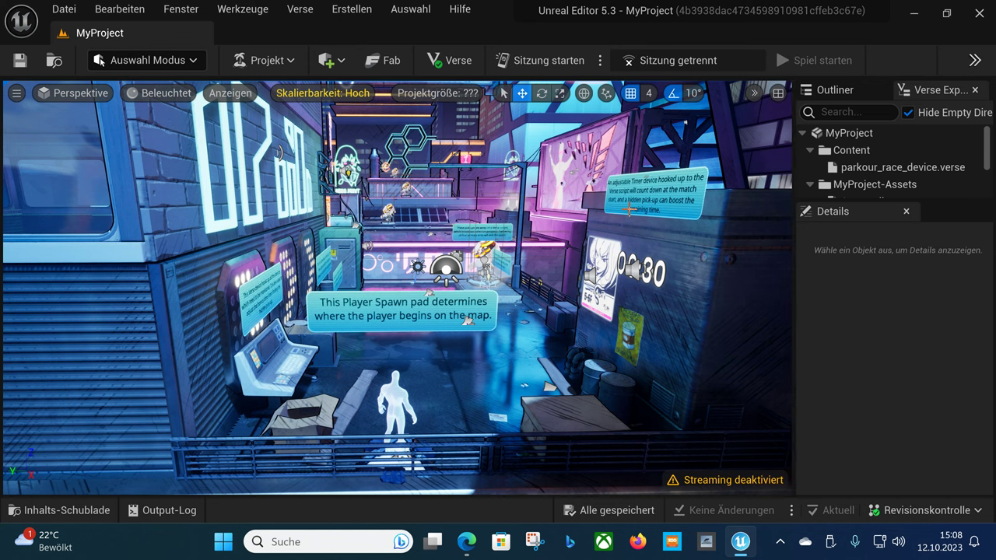
Fly the camera from the spawn pad past the timer wall into the neon street, toggling the toolbar overflow
scroll(559, 202, "up", 5)
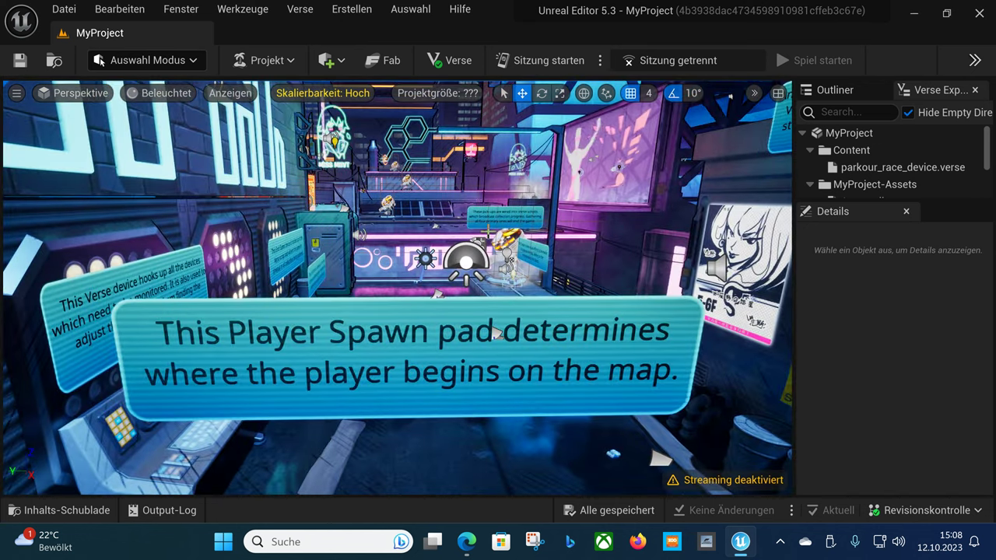
scroll(488, 232, "down", 5)
scroll(488, 232, "down", 2)
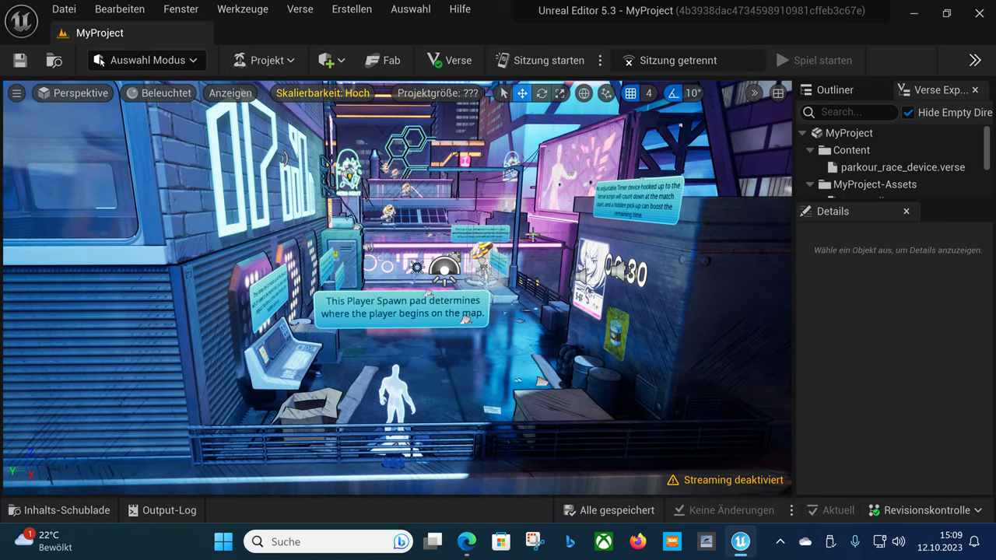
right_click_drag(550, 237, 584, 224)
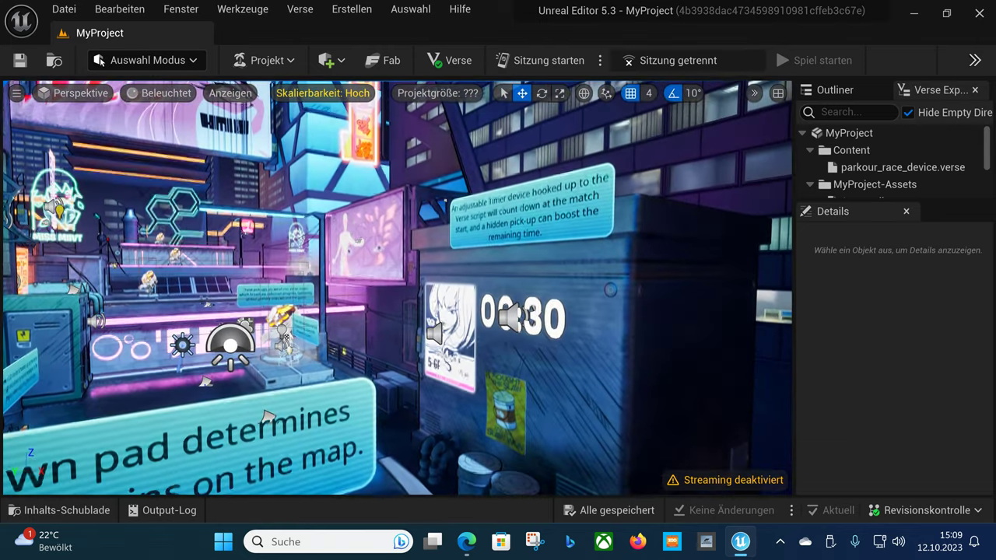
right_click_drag(583, 224, 573, 226)
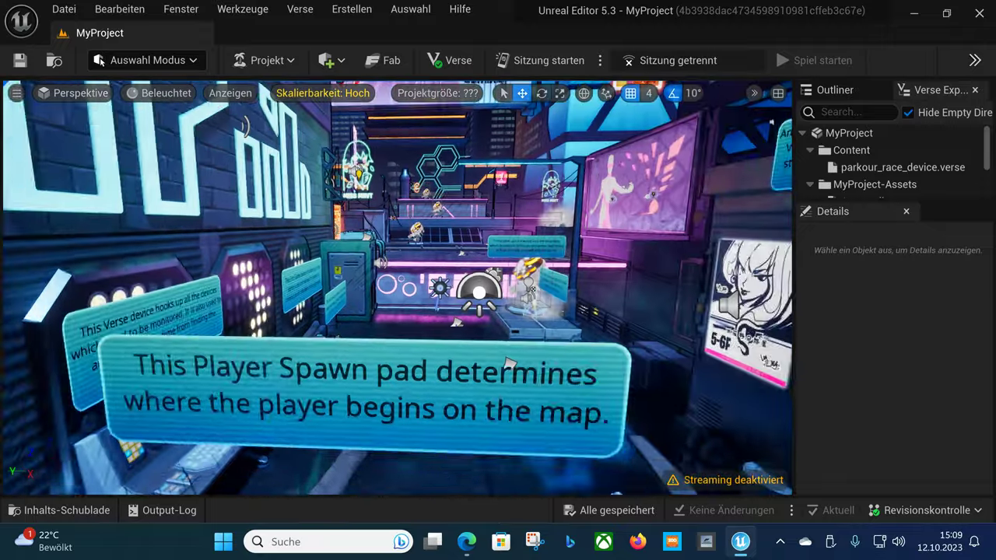
right_click_drag(508, 362, 436, 362)
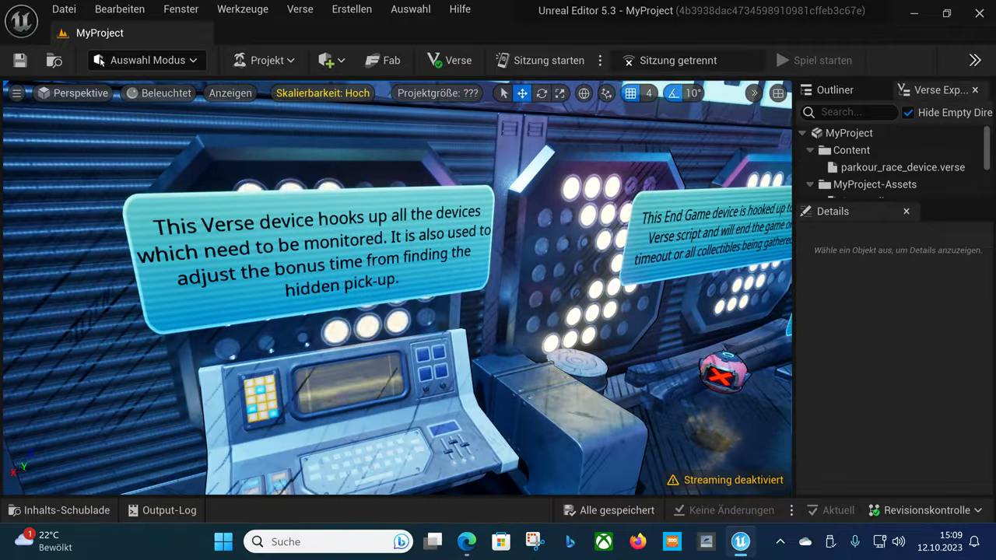
right_click_drag(436, 362, 530, 362)
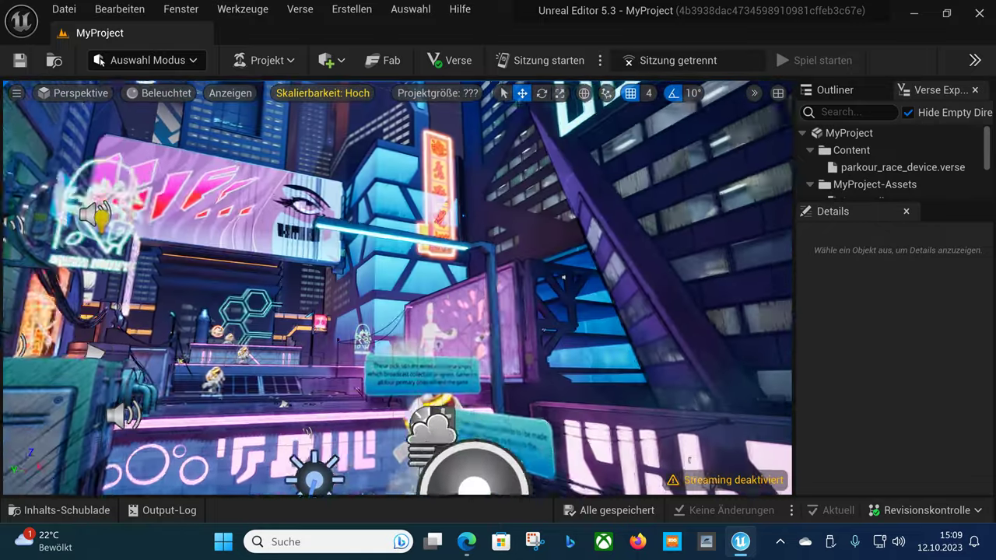
right_click_drag(530, 362, 451, 362)
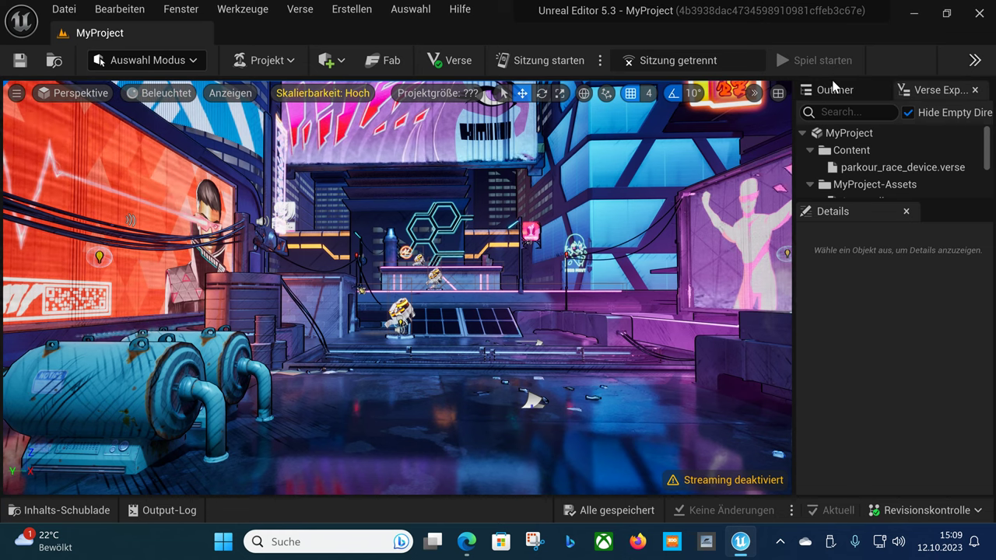
left_click(974, 60)
left_click(975, 60)
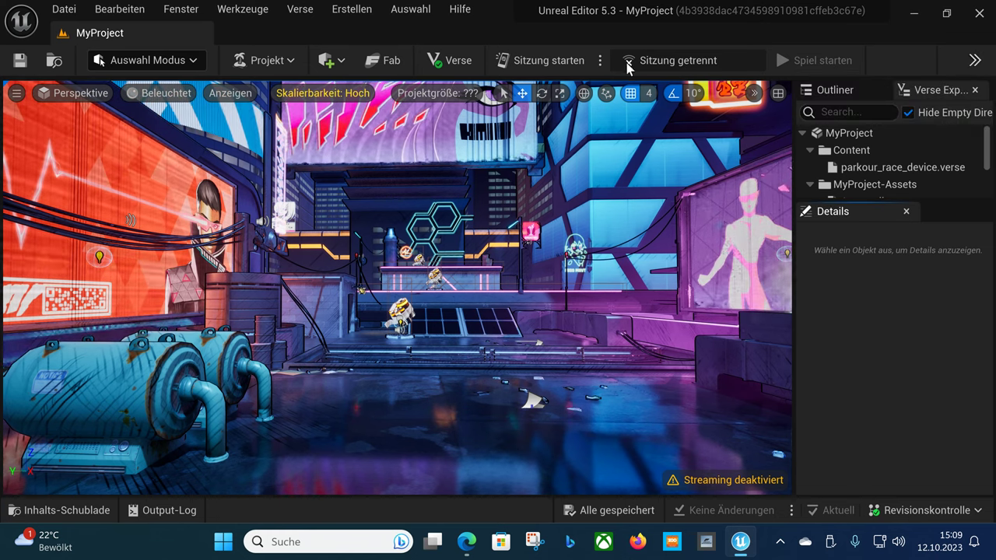
Launch a live session with Sitzung starten and take control in the Fortnite game window
left_click(556, 69)
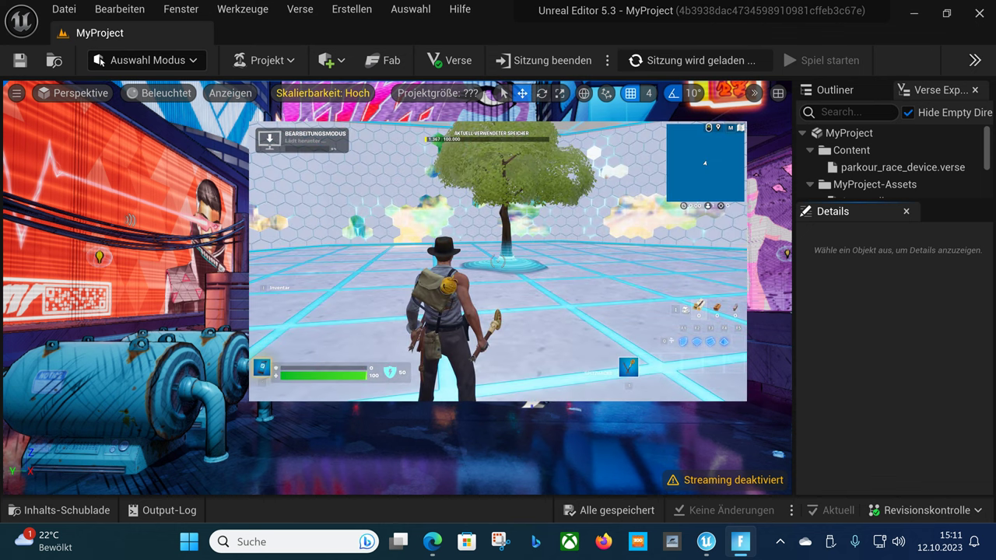
left_click(627, 349)
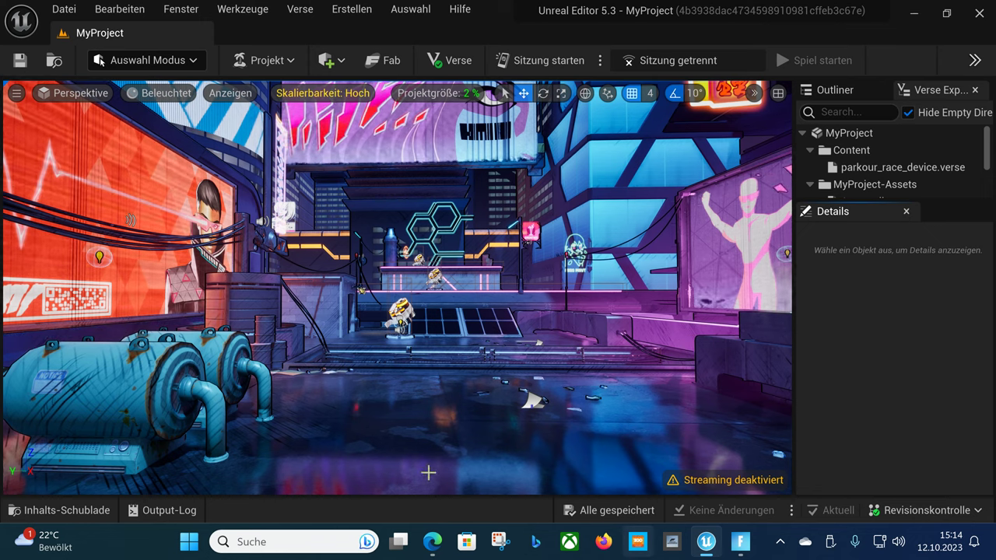
Enlarge the project file tree so all Content folders are visible
scroll(425, 472, "up", 3)
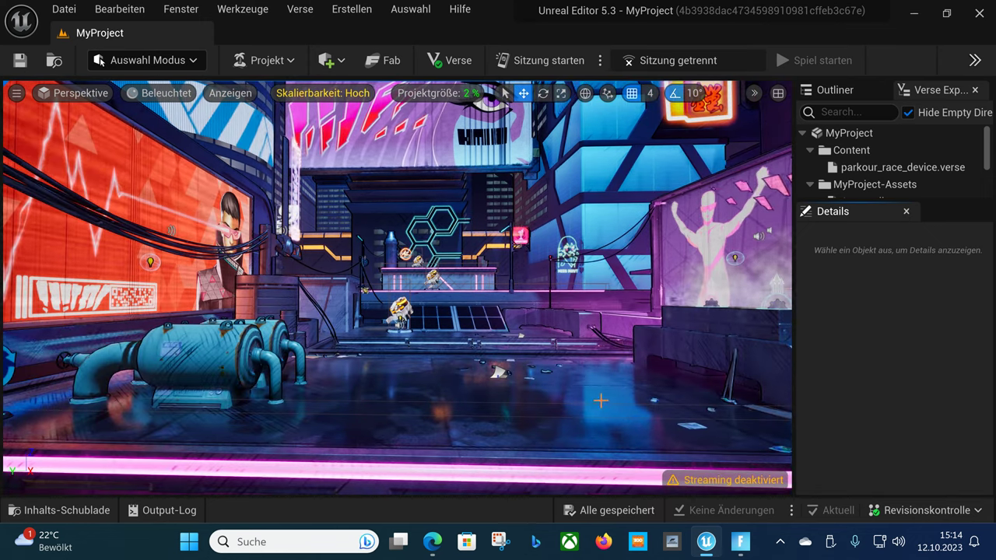
scroll(463, 384, "up", 3)
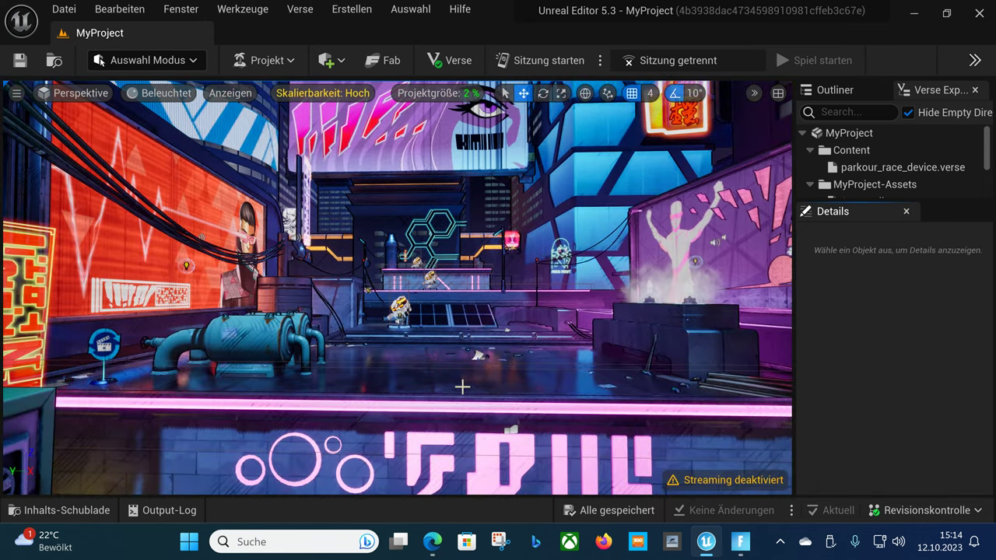
key("alt")
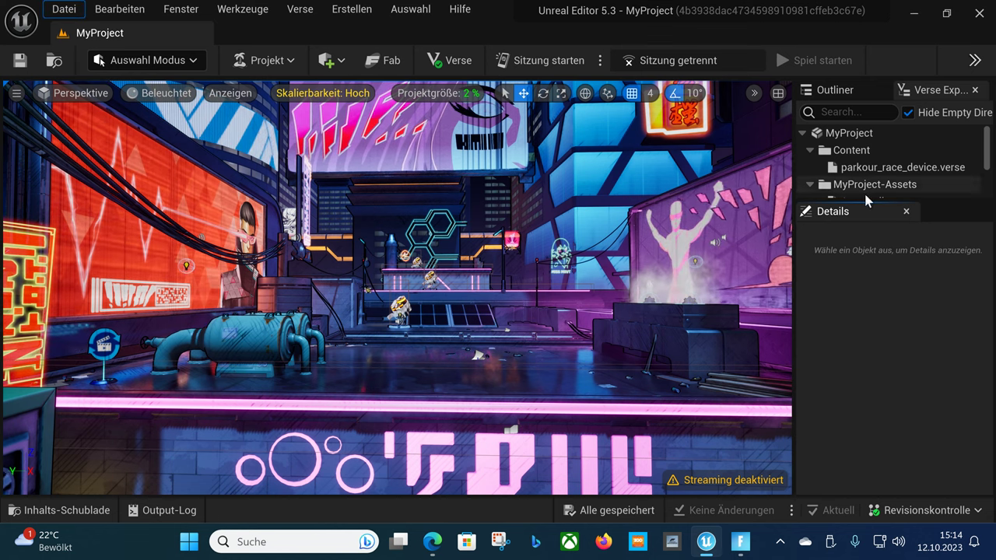
left_click_drag(833, 201, 830, 365)
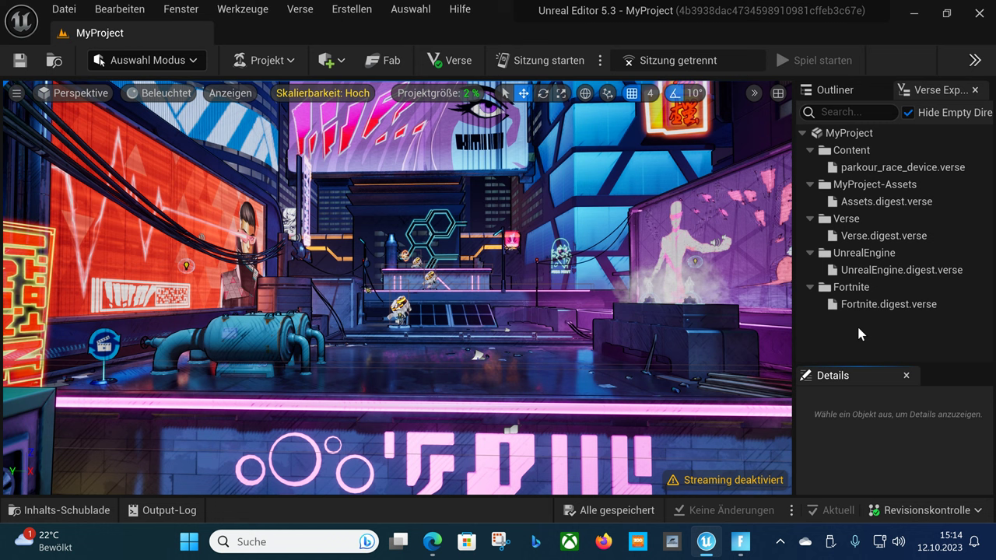
Select actors near the pipes, ending on the blue WaterPipe02 machine, and enlarge the Details area
left_click(652, 357)
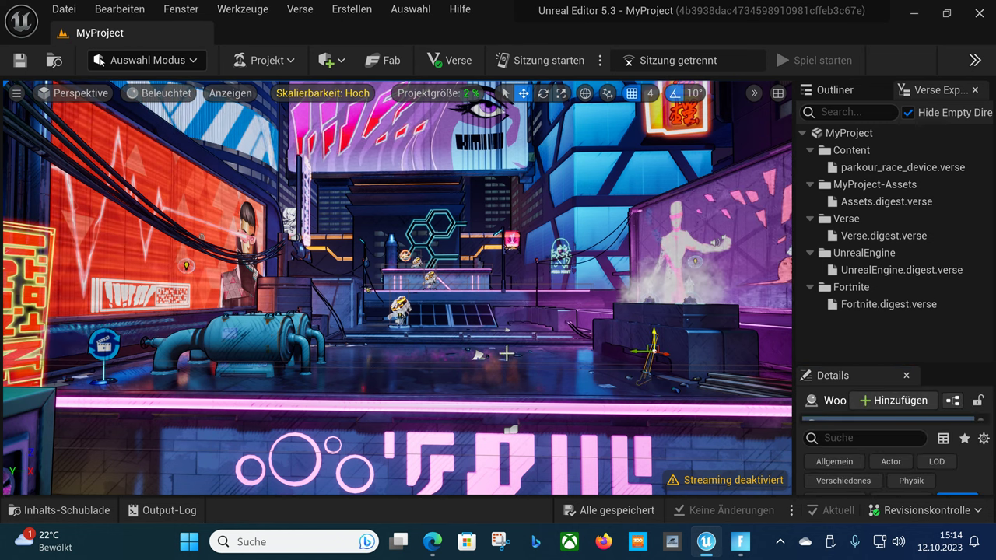
left_click(319, 348)
left_click(270, 354)
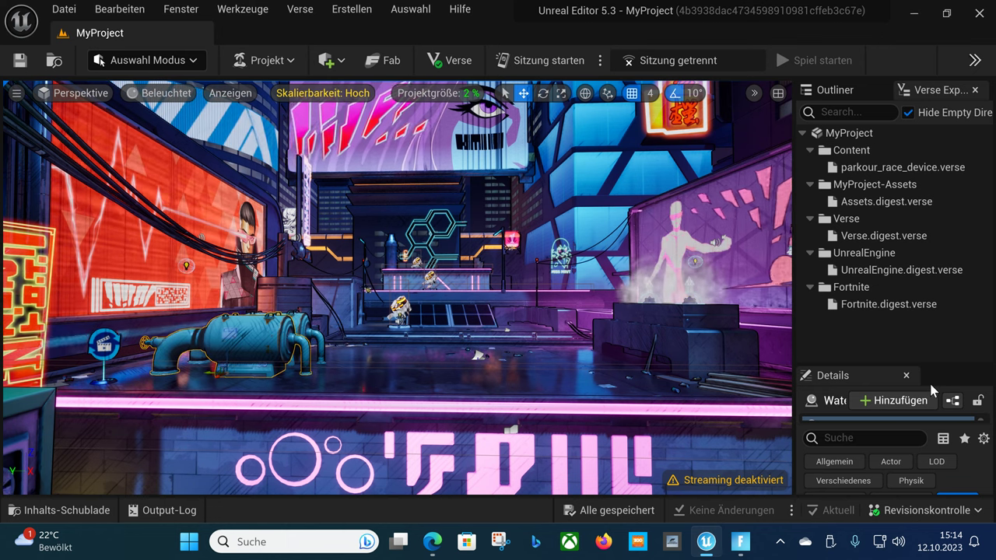
left_click_drag(864, 360, 864, 123)
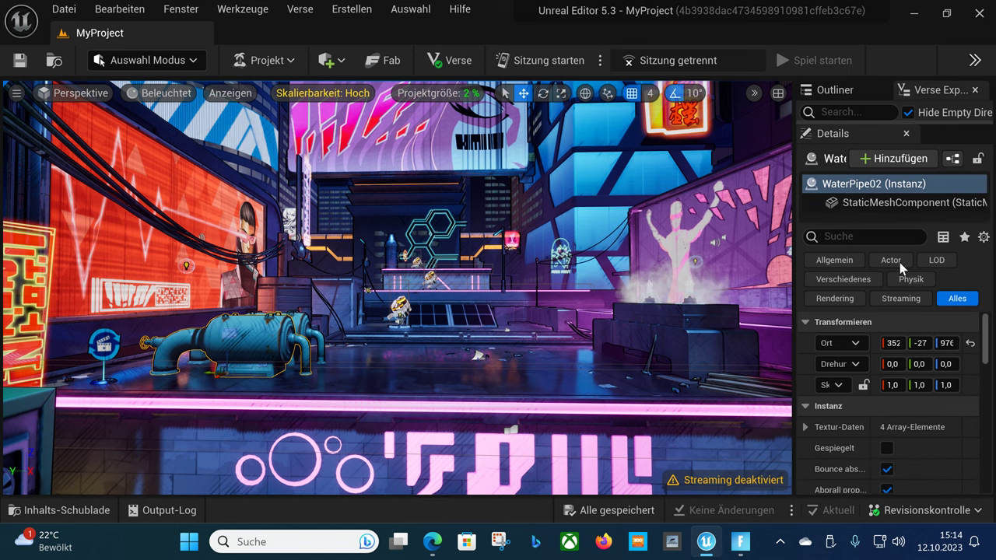
Scroll WaterPipe02's Details down to Interaktion and back, then turn toward the pink billboard
scroll(920, 399, "down", 5)
scroll(914, 393, "down", 1)
scroll(918, 399, "down", 1)
scroll(926, 409, "down", 2)
scroll(934, 420, "down", 1)
scroll(938, 427, "down", 1)
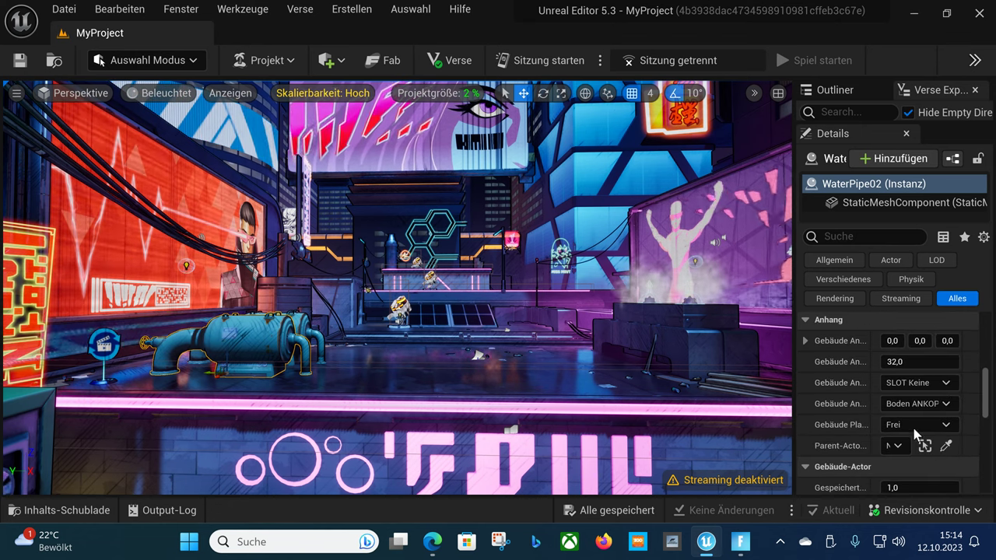
scroll(909, 444, "down", 1)
scroll(934, 451, "down", 2)
scroll(957, 457, "down", 1)
scroll(974, 461, "down", 1)
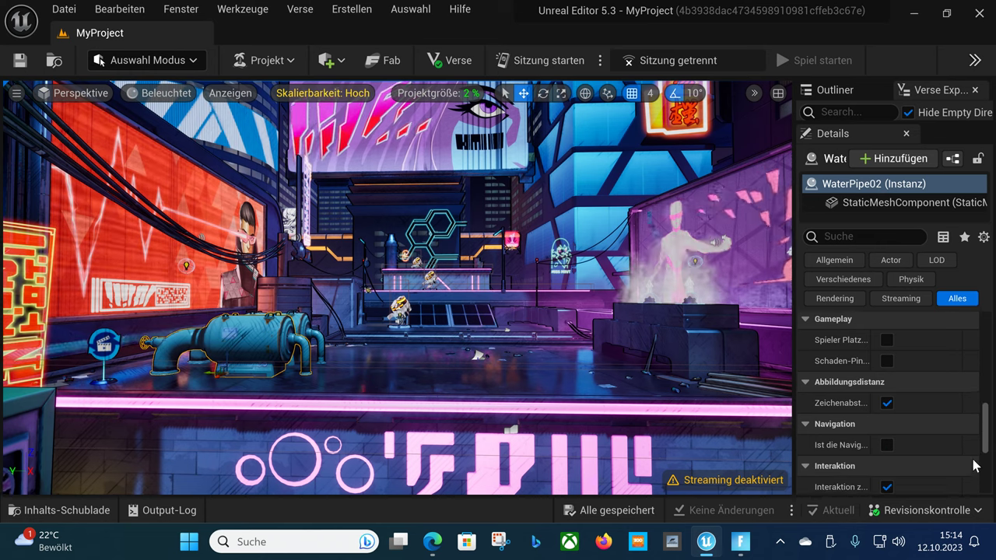
scroll(973, 464, "down", 1)
scroll(421, 311, "up", 3)
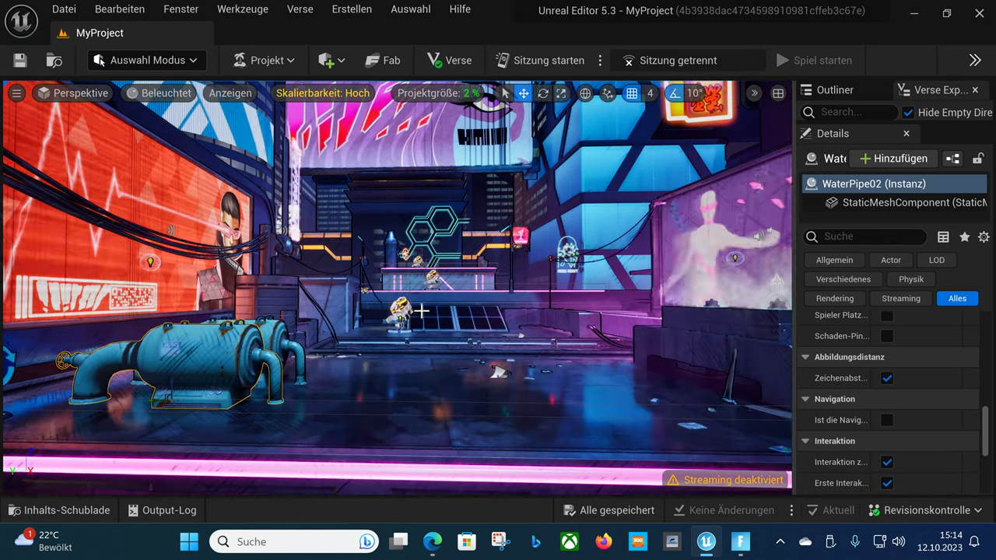
scroll(421, 310, "up", 3)
scroll(421, 310, "up", 2)
scroll(456, 391, "up", 2)
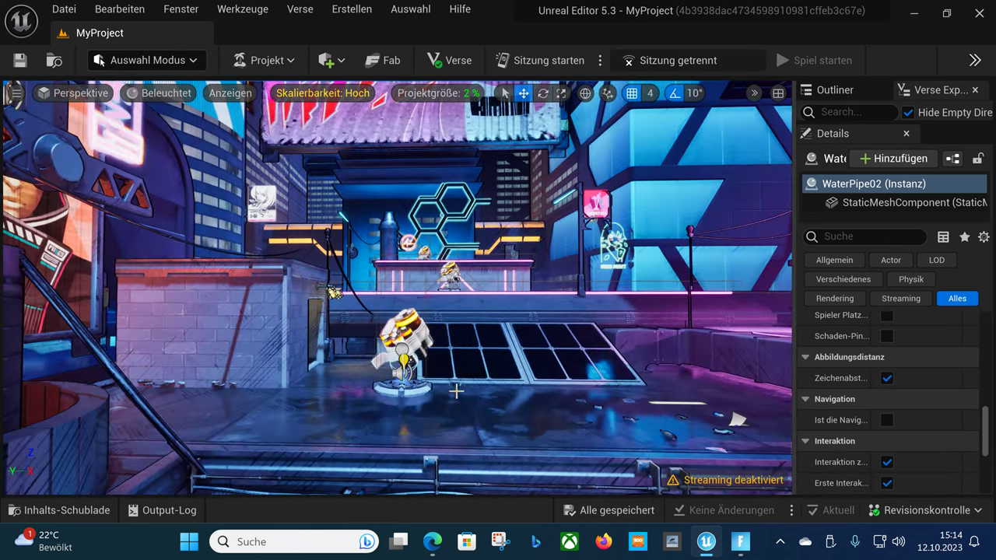
scroll(457, 391, "up", 1)
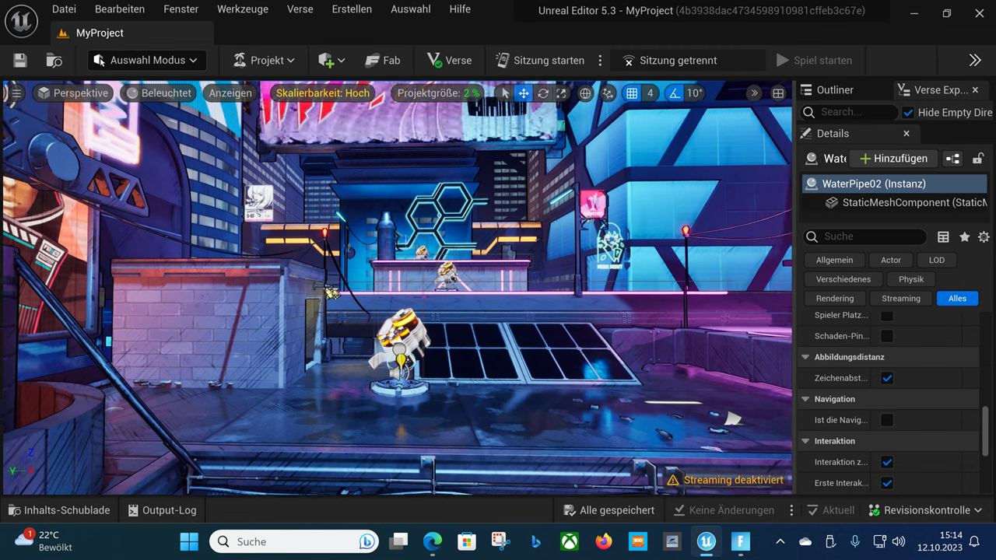
scroll(480, 389, "up", 2)
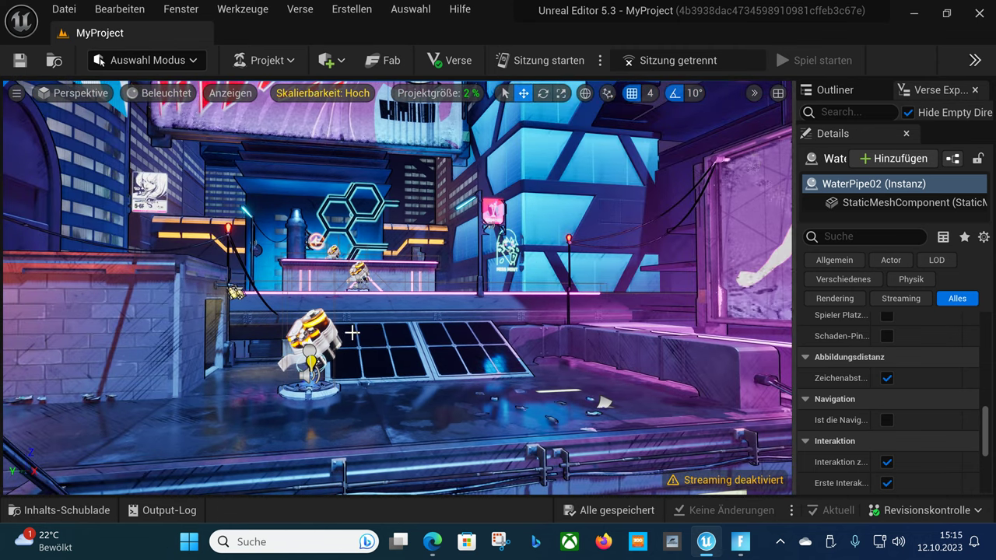
scroll(353, 332, "up", 1)
scroll(400, 344, "up", 1)
scroll(400, 344, "up", 2)
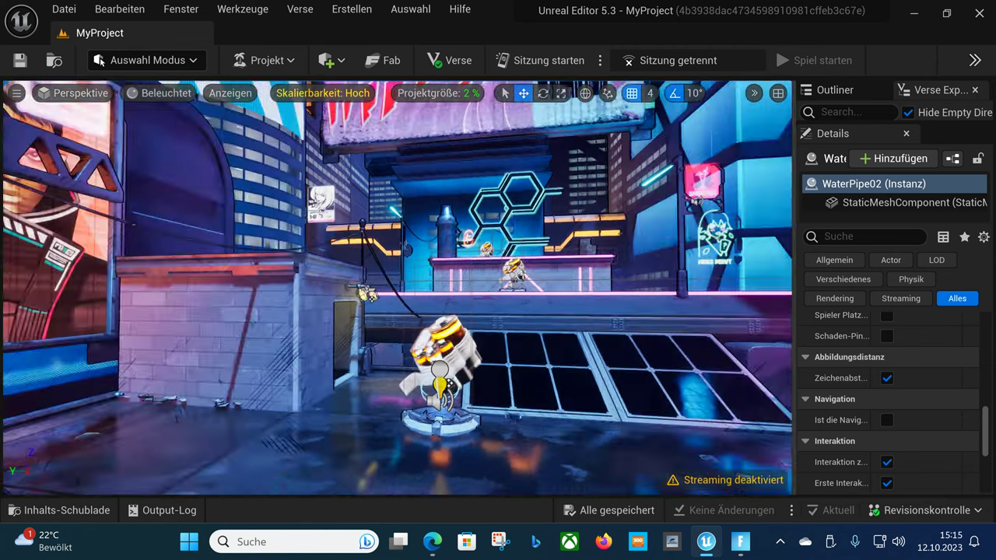
scroll(400, 344, "up", 1)
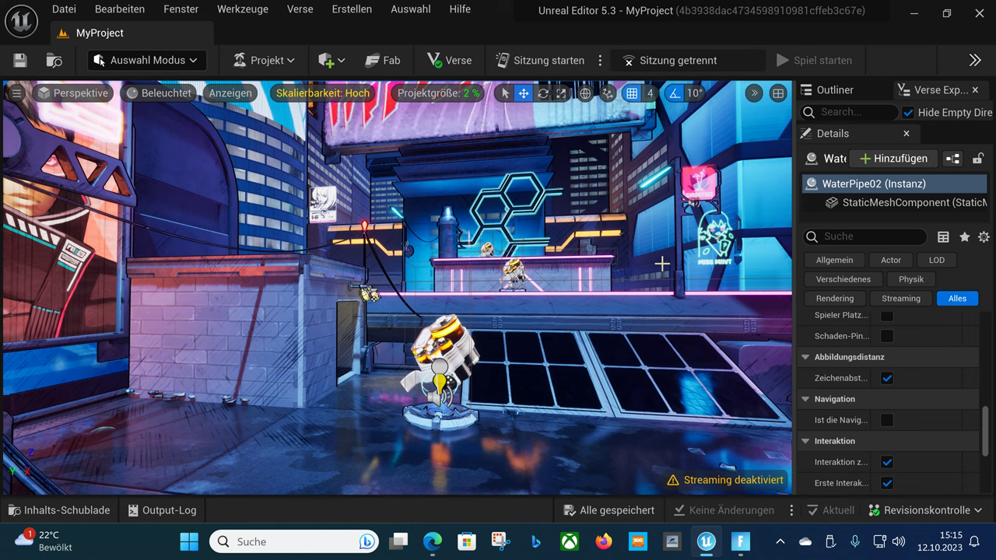
mouse_move(550, 278)
left_mouse_down()
mouse_move(607, 234)
mouse_move(592, 234)
left_mouse_up()
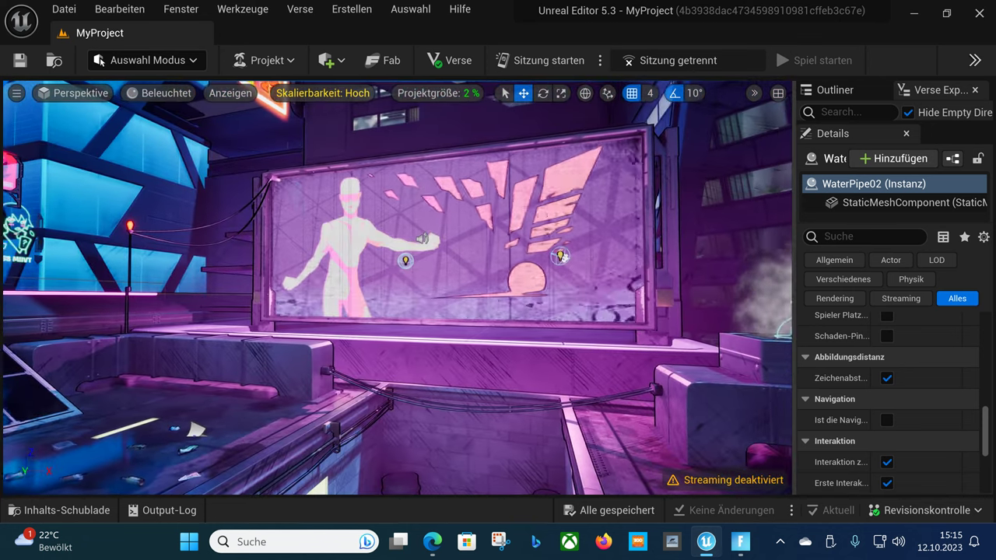
Select the pink billboard, switch to the Rotate gizmo, then select the VFX Creator11 steam vent
left_click(561, 195)
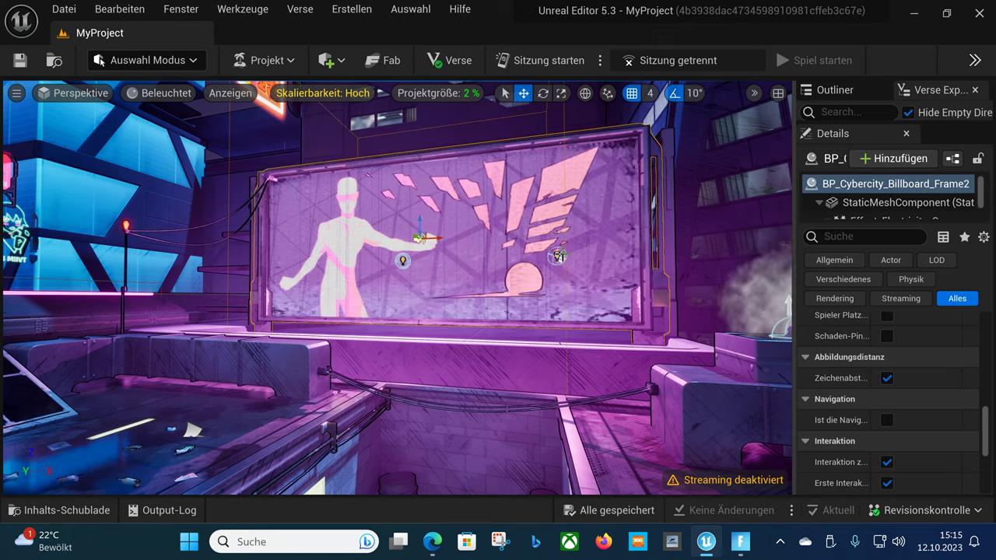
left_click_drag(560, 195, 498, 233)
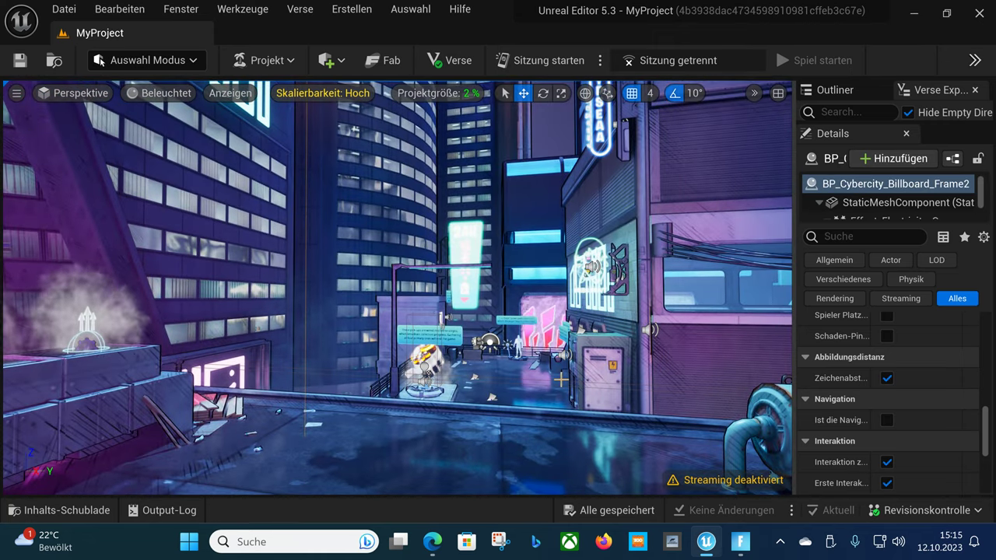
key("e")
left_click_drag(552, 362, 467, 362)
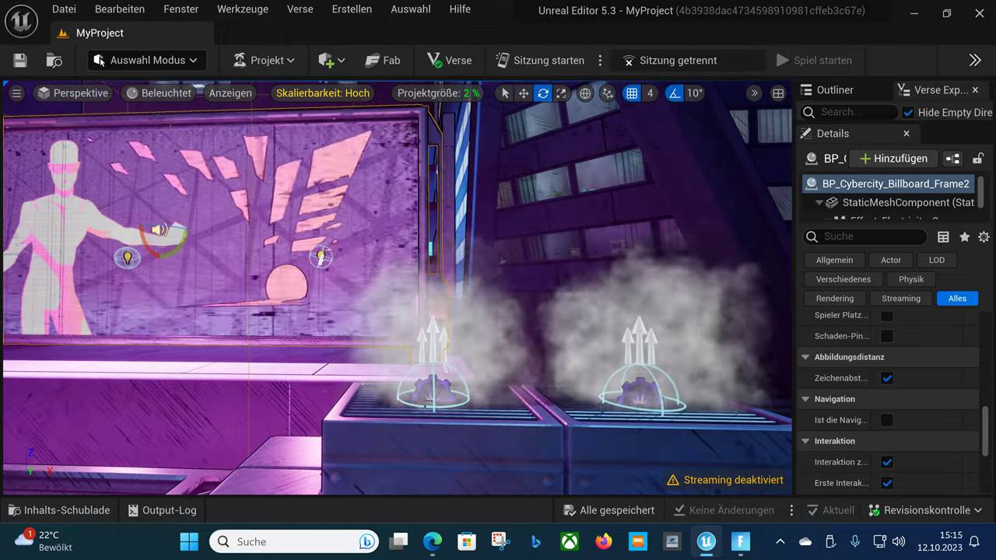
left_click(432, 399)
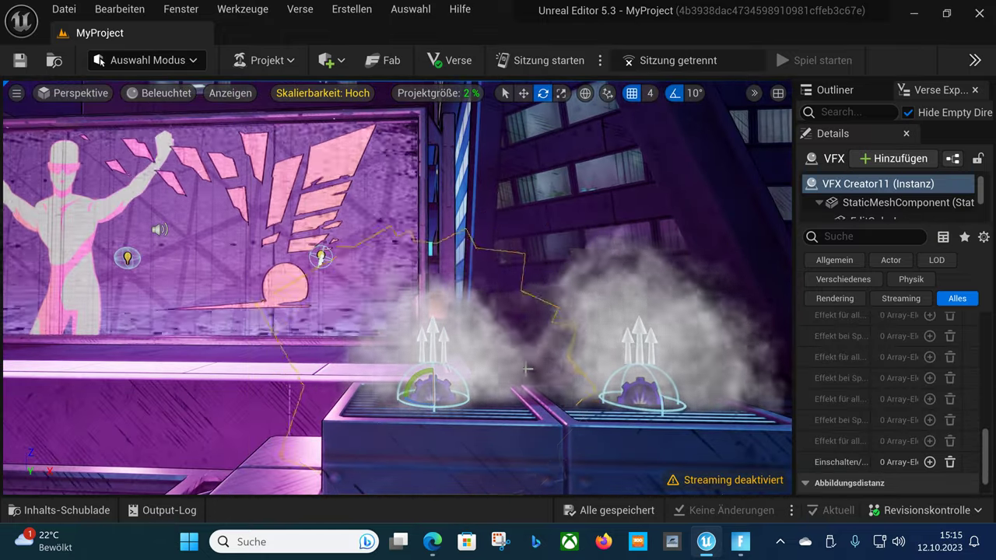
Fly past the neon stage and tall blue building to look down over the city rooftops
mouse_move(431, 400)
left_mouse_down()
mouse_move(594, 442)
mouse_move(503, 398)
left_mouse_up()
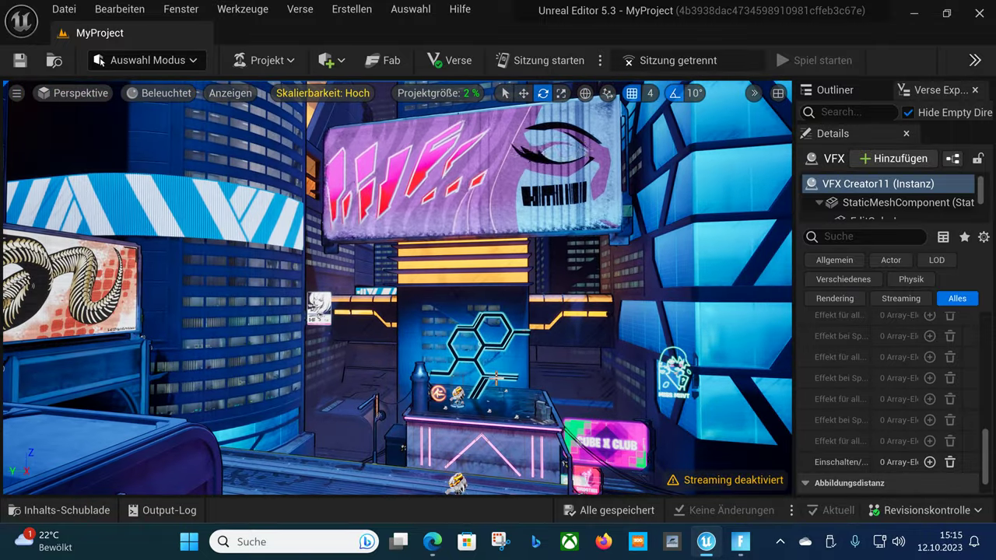
left_click_drag(503, 397, 530, 398)
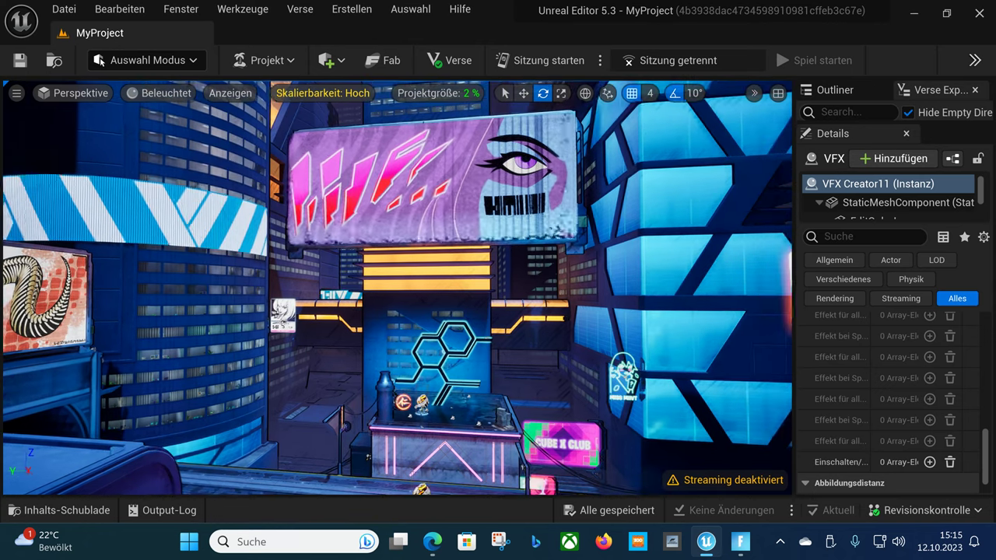
left_click_drag(530, 397, 439, 364)
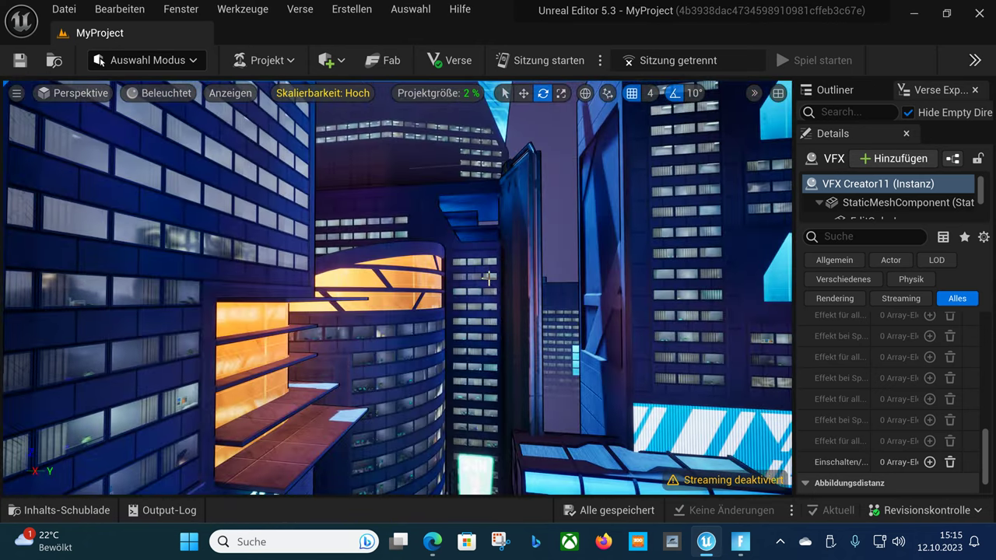
mouse_move(489, 278)
left_mouse_down()
mouse_move(422, 247)
mouse_move(490, 222)
mouse_move(292, 481)
mouse_move(483, 268)
left_mouse_up()
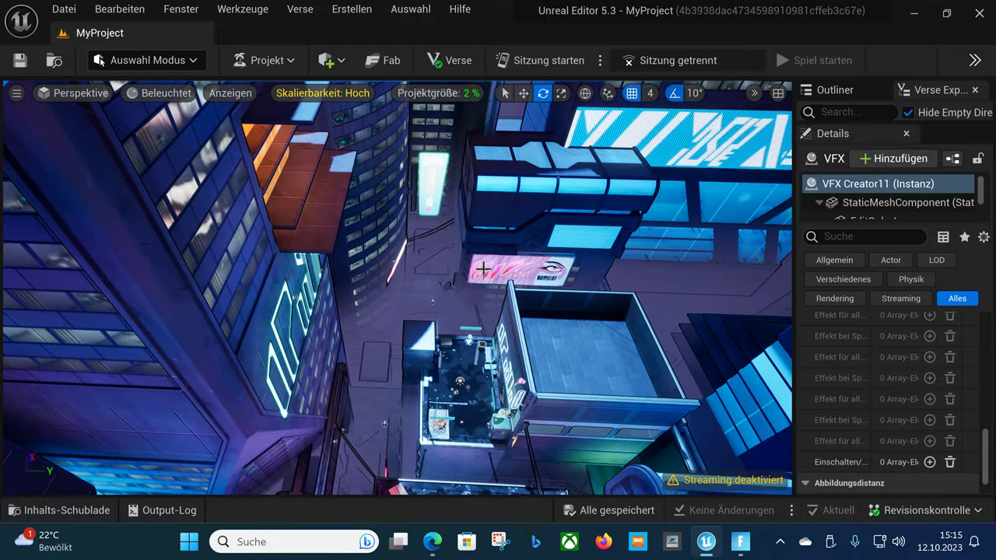
left_click_drag(508, 281, 397, 295)
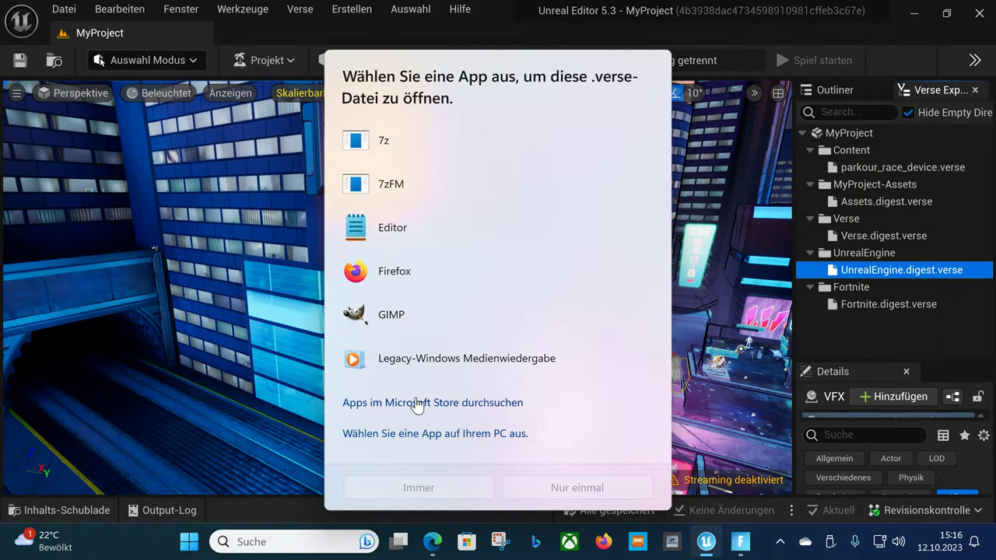
Dismiss the Windows app chooser and select Assets.digest.verse in the Verse Explorer list
left_click(887, 201)
left_click(888, 202)
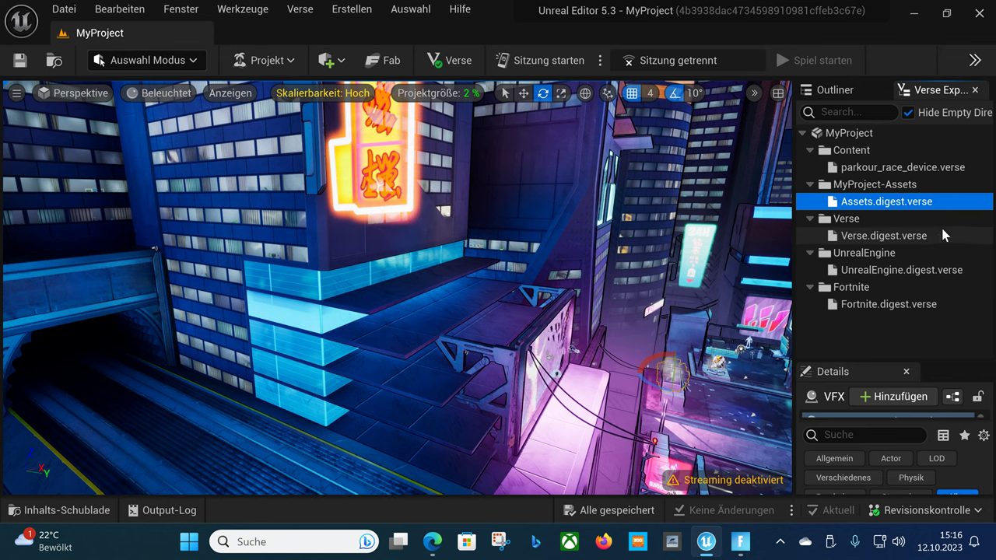
In the Outliner, select the parkour race Verse device and scroll to its SecretBattery settings
left_click(836, 90)
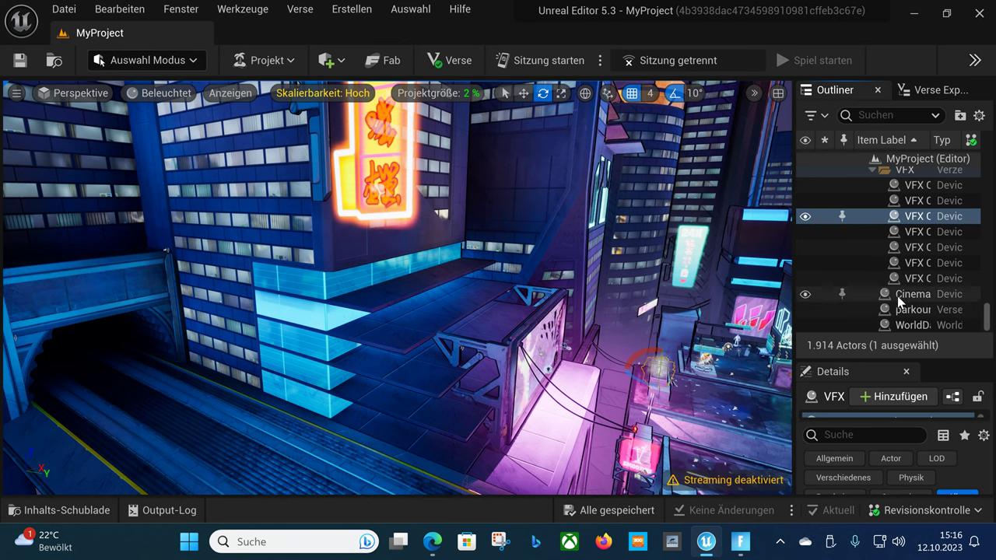
left_click(907, 310)
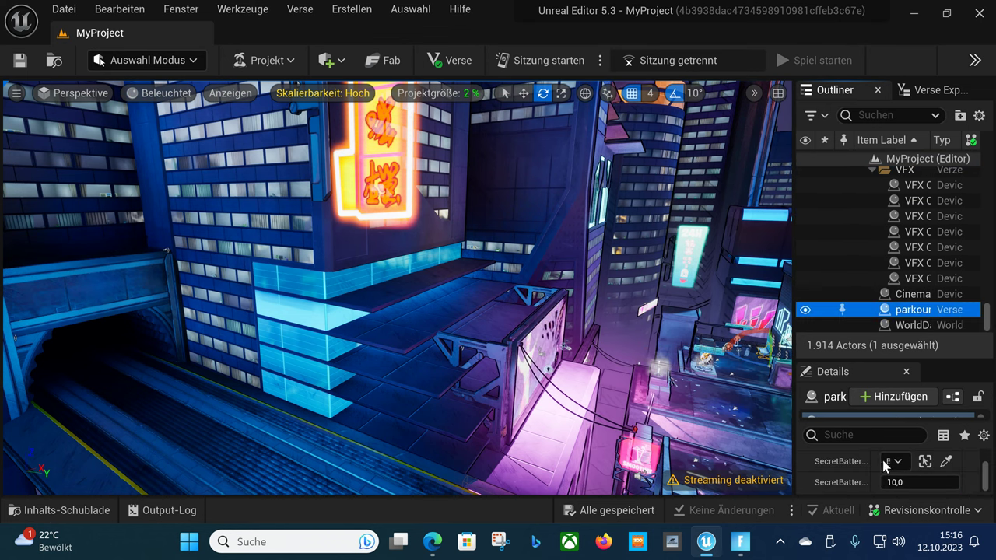
scroll(653, 318, "down", 2)
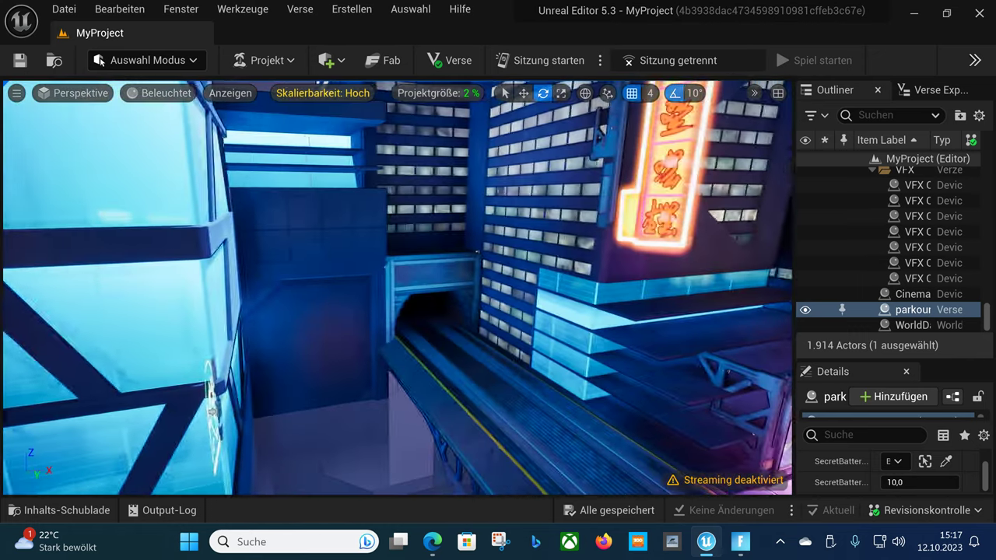
Fly the viewport along the street toward the stepped parkour platforms
right_click_drag(399, 288, 311, 280)
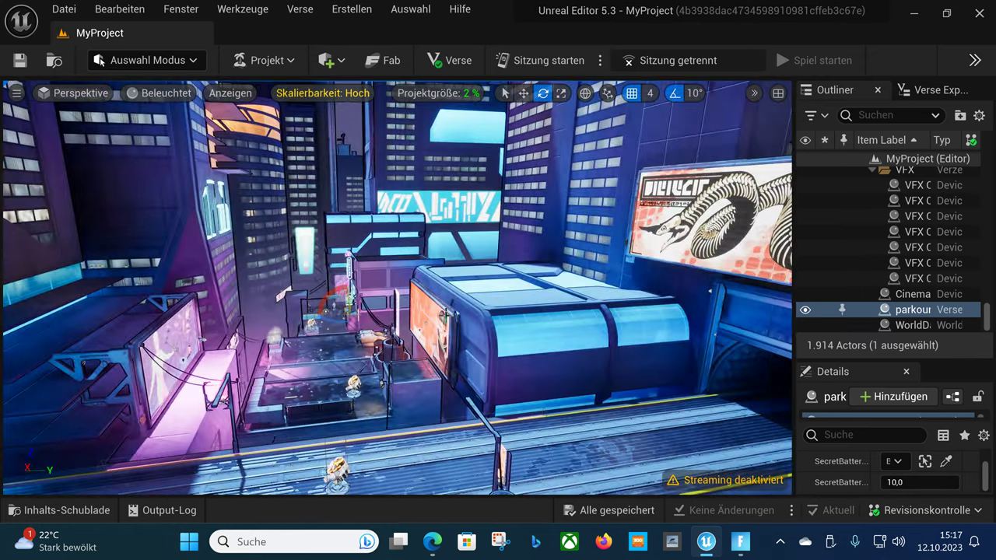